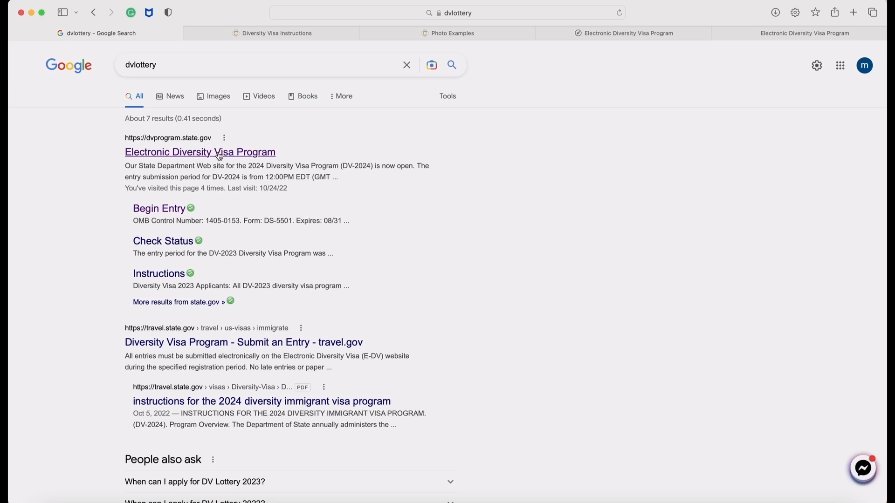
Step: Open the Electronic Diversity Visa Program site from the search results and review its entry period and sections
click(220, 156)
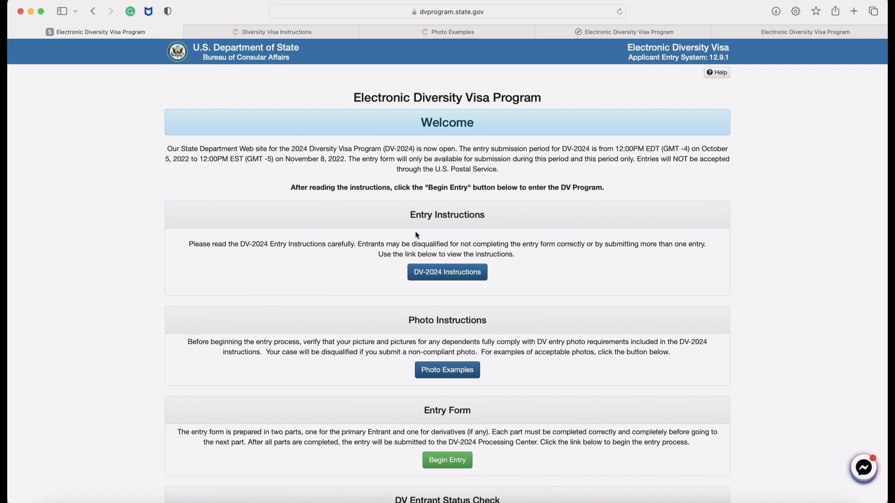
scroll(565, 167, down, 3)
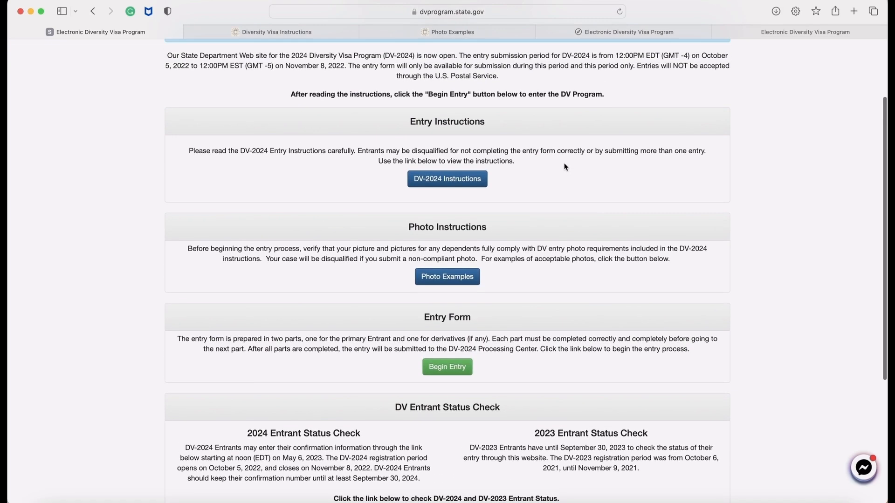
scroll(565, 167, up, 2)
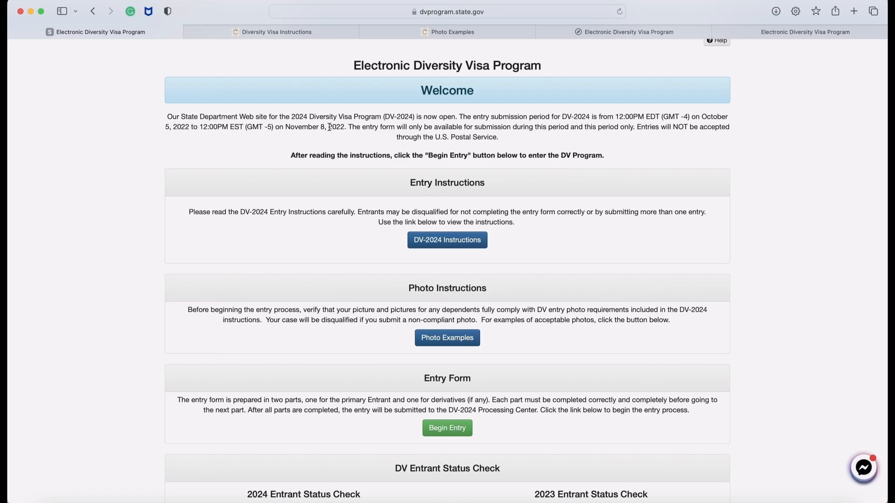
scroll(555, 158, down, 3)
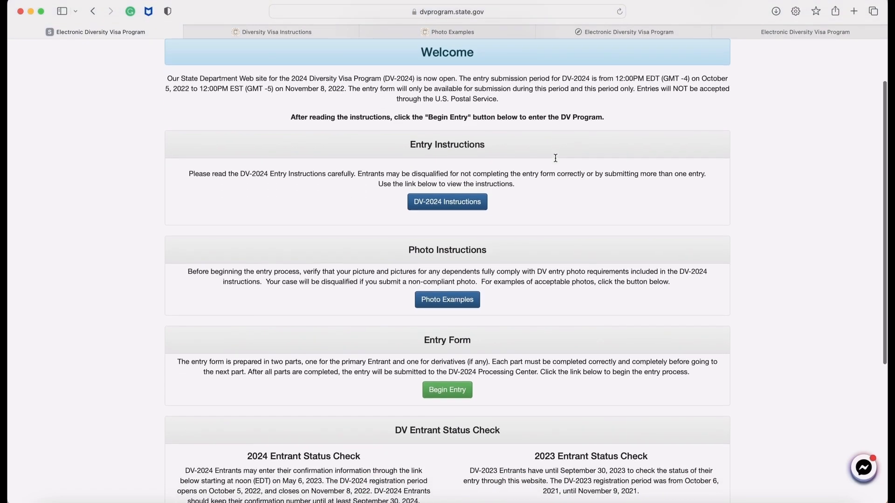
scroll(555, 158, down, 2)
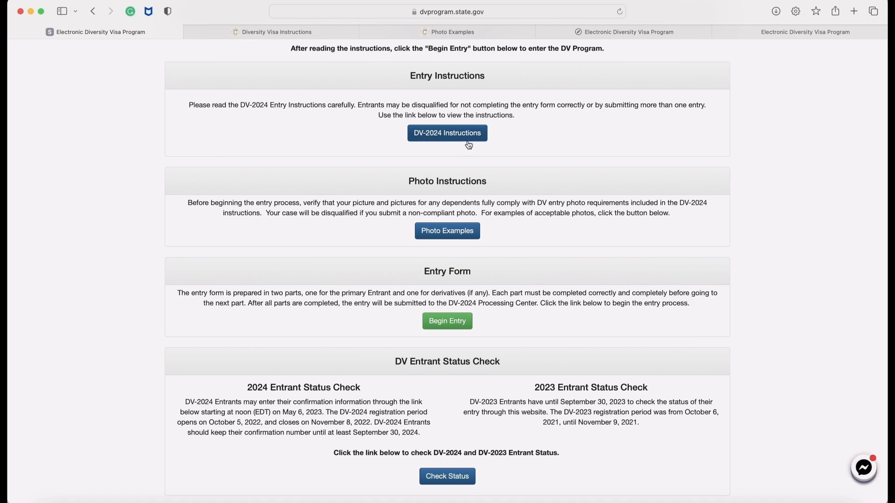
Step: Open the DV-2024 Instructions and review the notices, online registration period and available program instruction documents
click(468, 138)
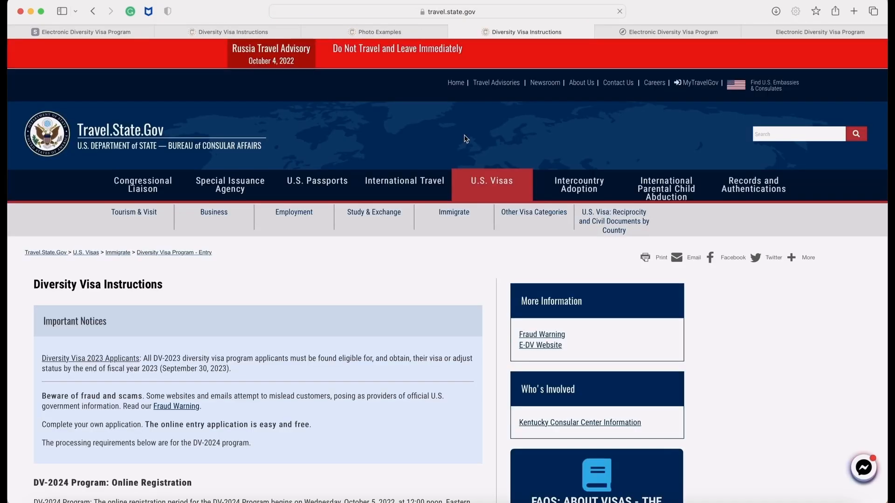
scroll(504, 164, down, 10)
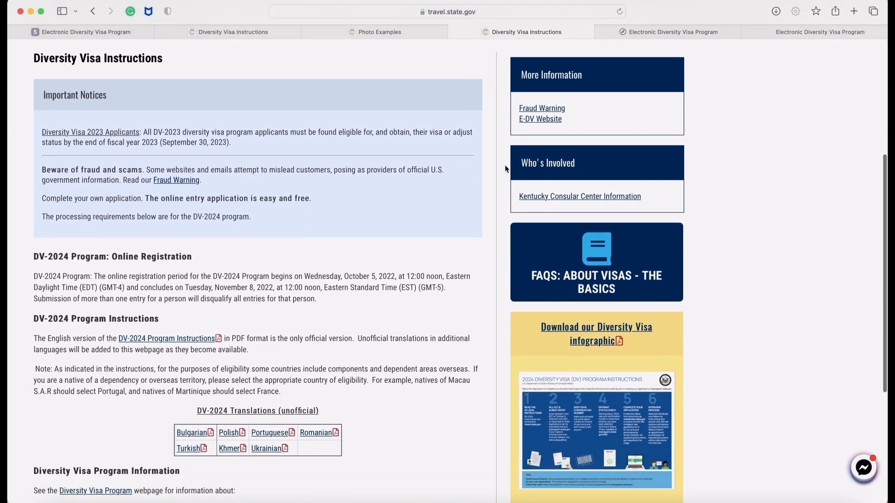
scroll(331, 267, down, 3)
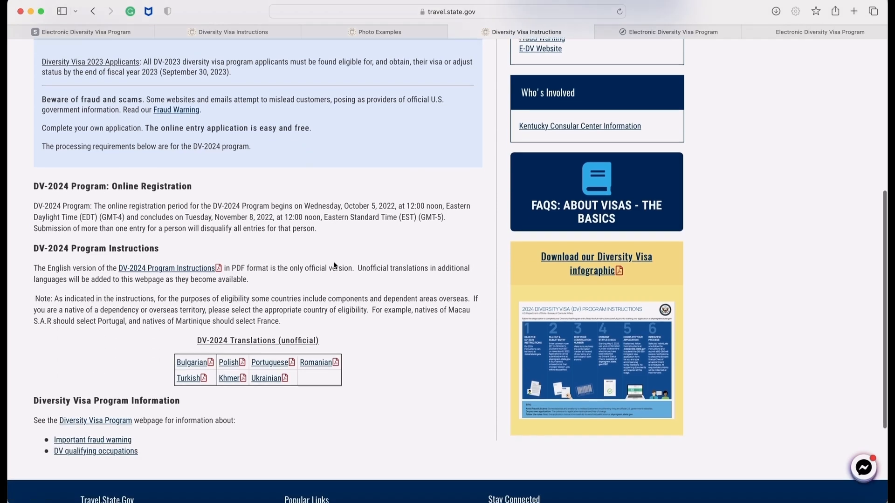
scroll(333, 261, up, 2)
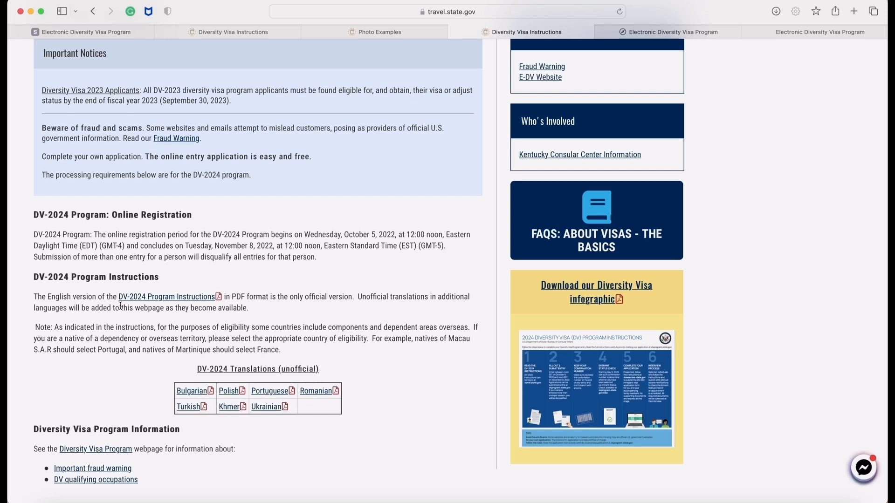
scroll(157, 205, down, 5)
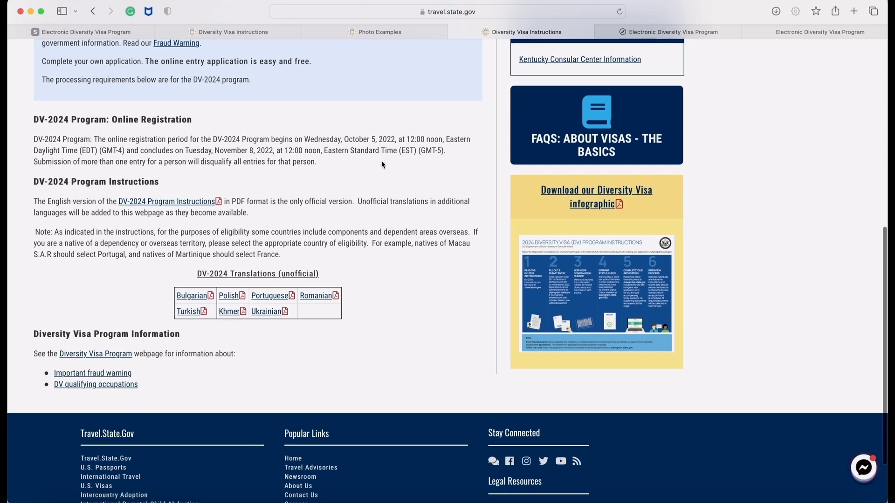
scroll(381, 160, up, 10)
scroll(381, 164, up, 3)
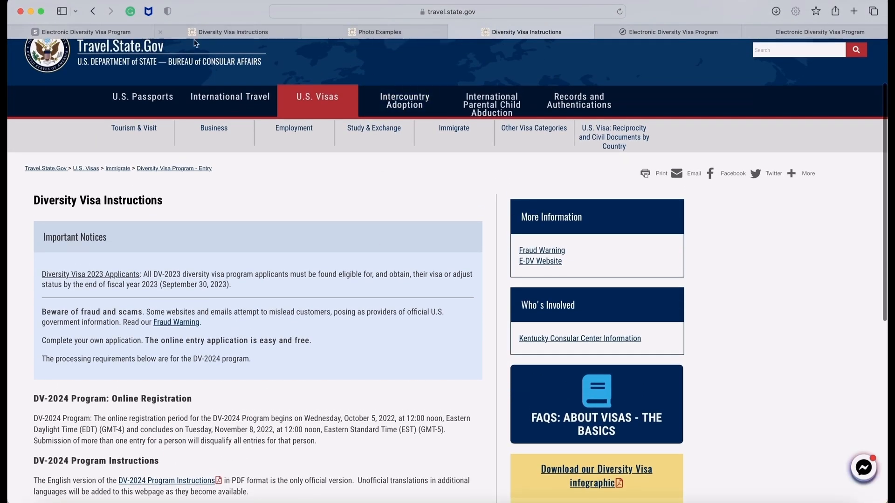
Step: Return to the Electronic Diversity Visa Program page, open the Photo Examples and examine the acceptable and unacceptable visa photos
click(107, 32)
scroll(524, 303, down, 1)
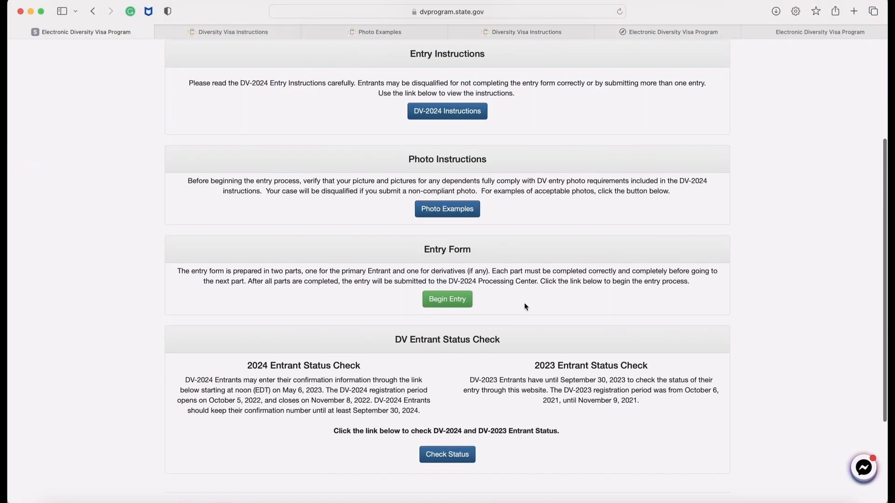
click(456, 209)
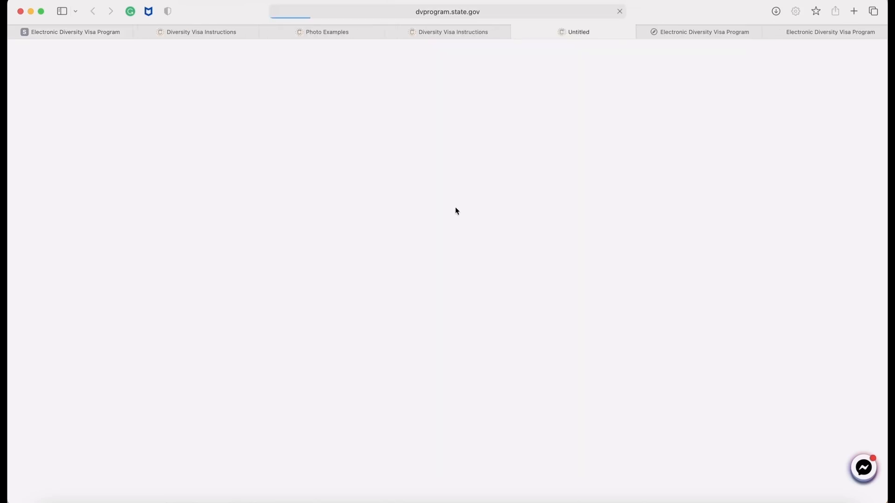
scroll(382, 320, down, 5)
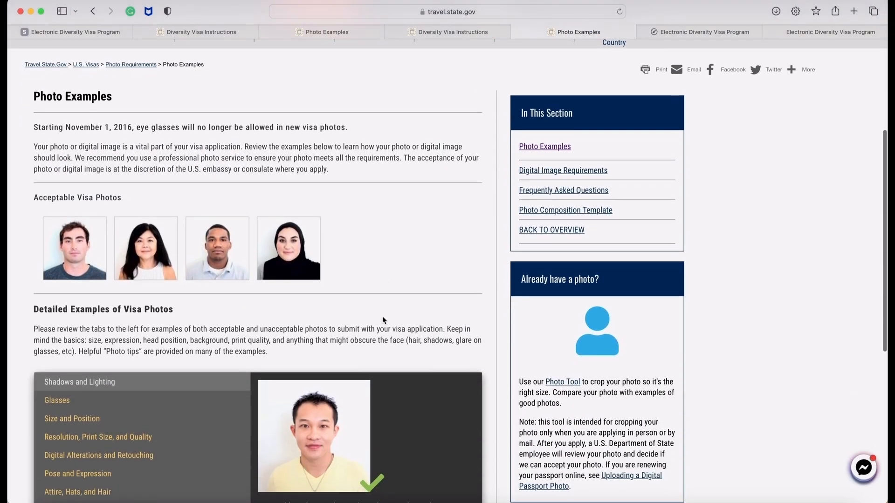
scroll(382, 316, up, 2)
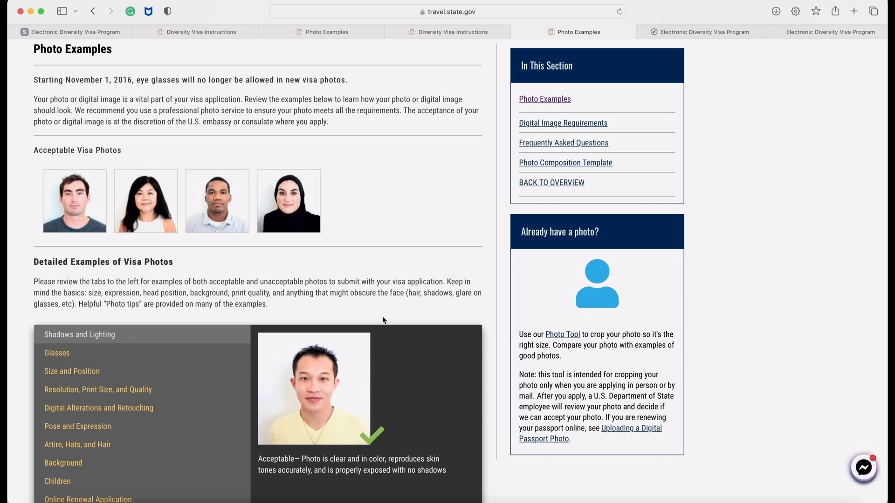
scroll(382, 320, down, 2)
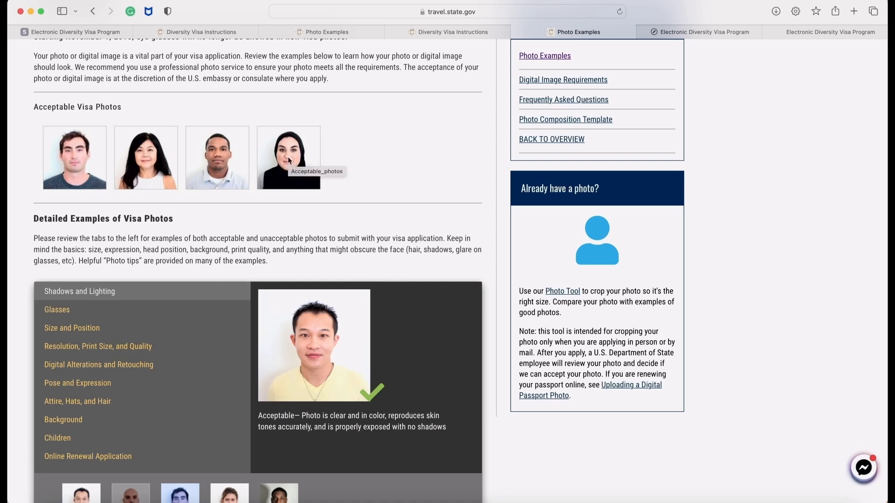
scroll(287, 156, down, 4)
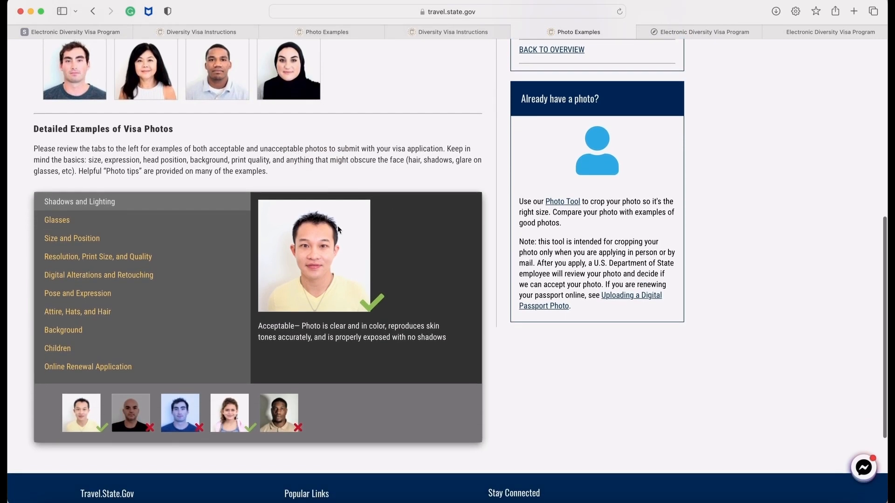
scroll(337, 225, up, 1)
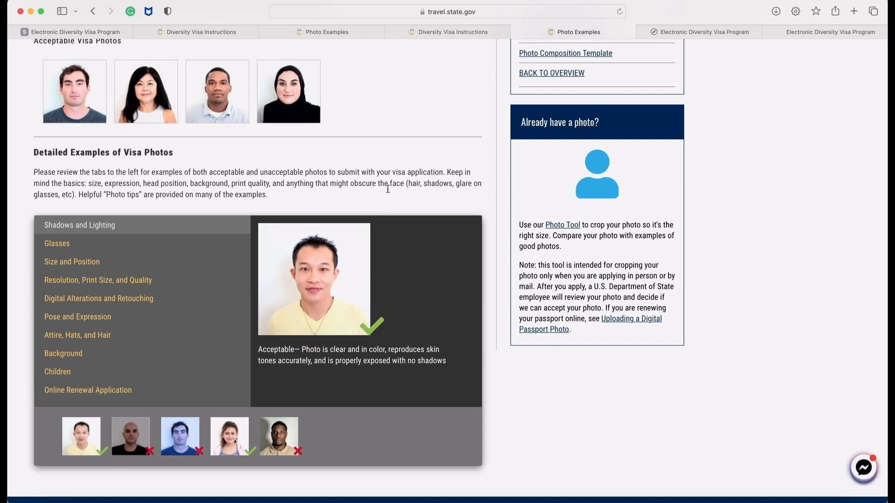
scroll(388, 188, down, 1)
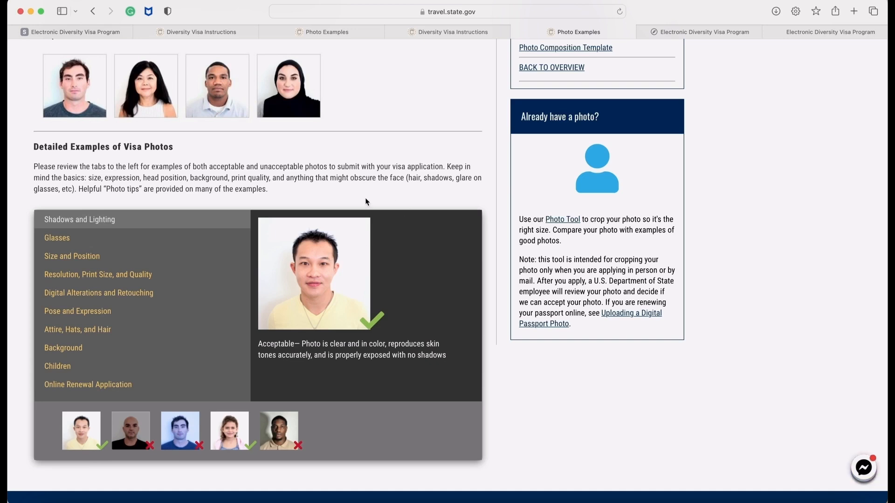
scroll(353, 202, down, 2)
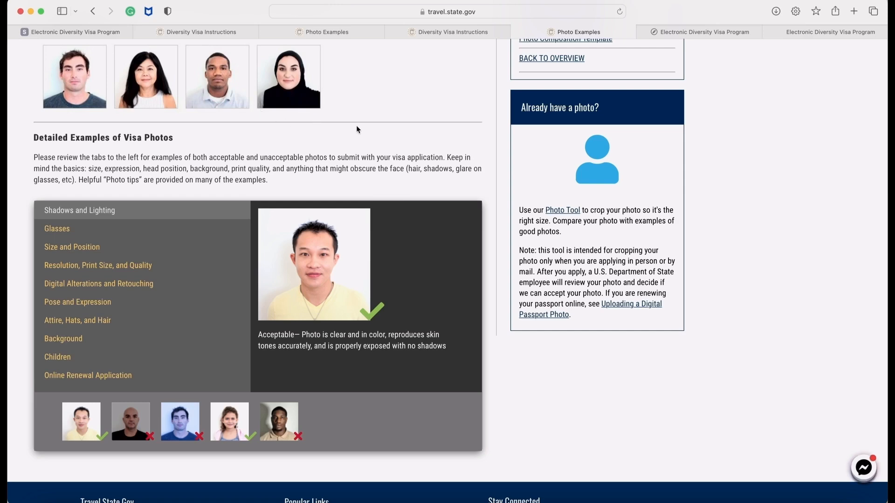
scroll(268, 297, up, 5)
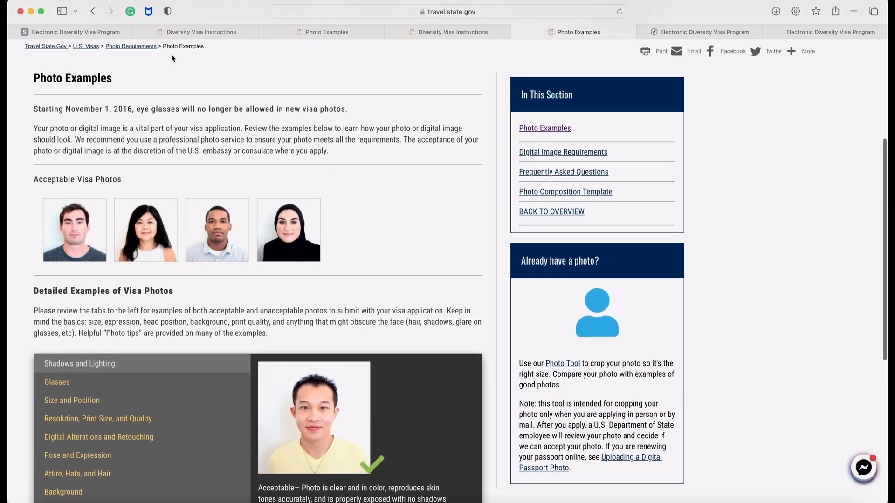
Step: Go back to the Electronic Diversity Visa Program page and begin a new entry form
click(62, 36)
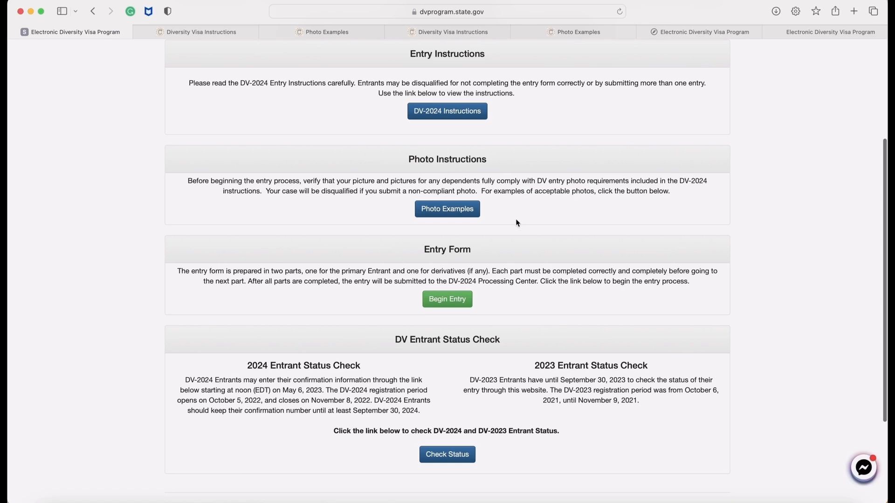
scroll(458, 322, down, 2)
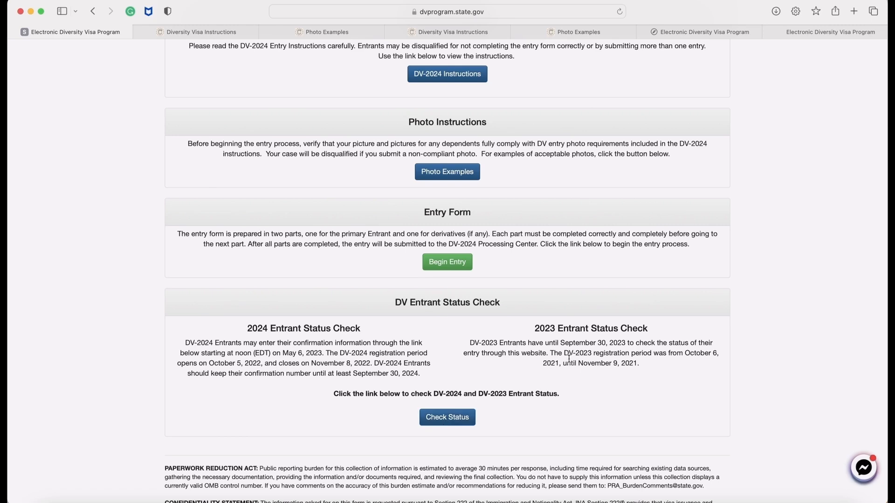
click(438, 266)
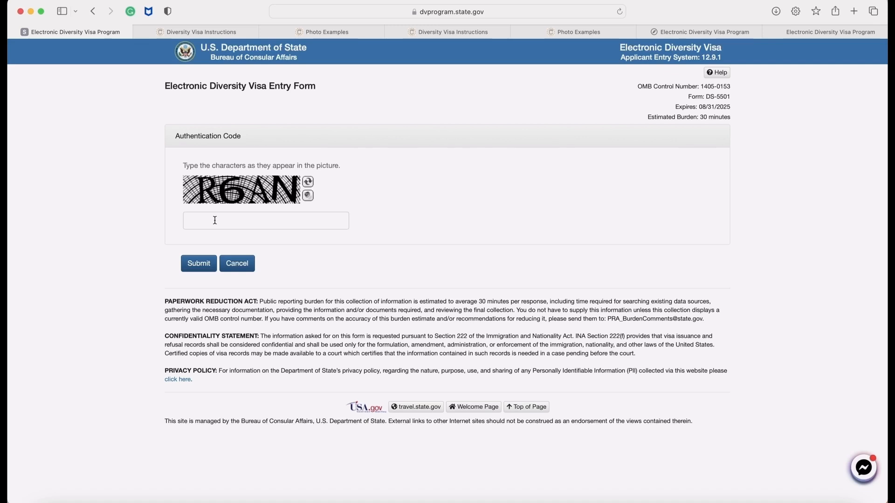
Step: Load a new authentication picture, enter the authentication code it shows and submit it
click(269, 222)
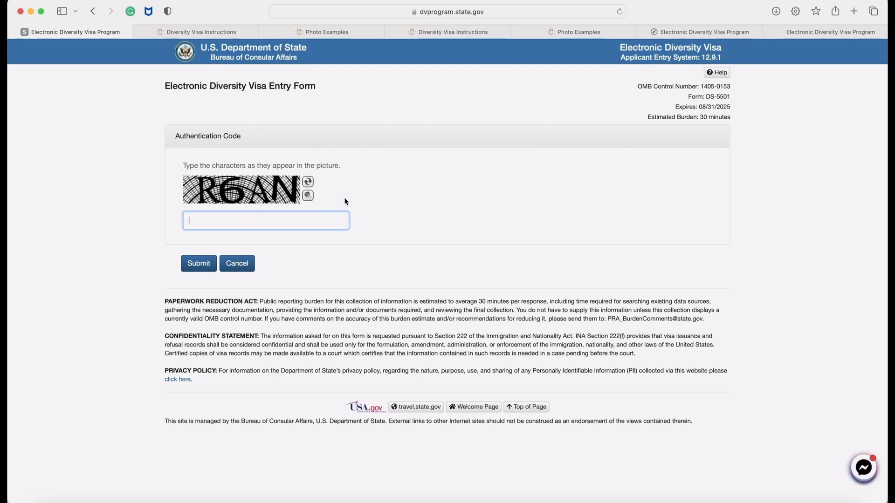
click(308, 182)
text(R)
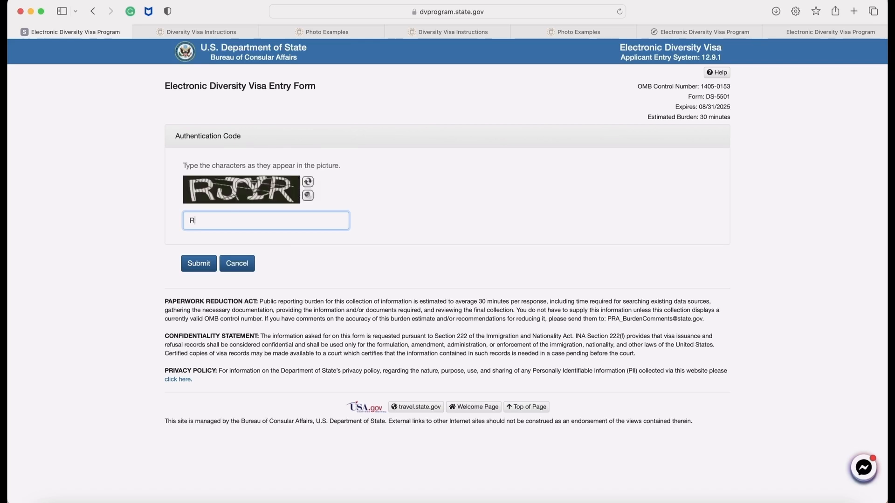
text(JY)
click(196, 264)
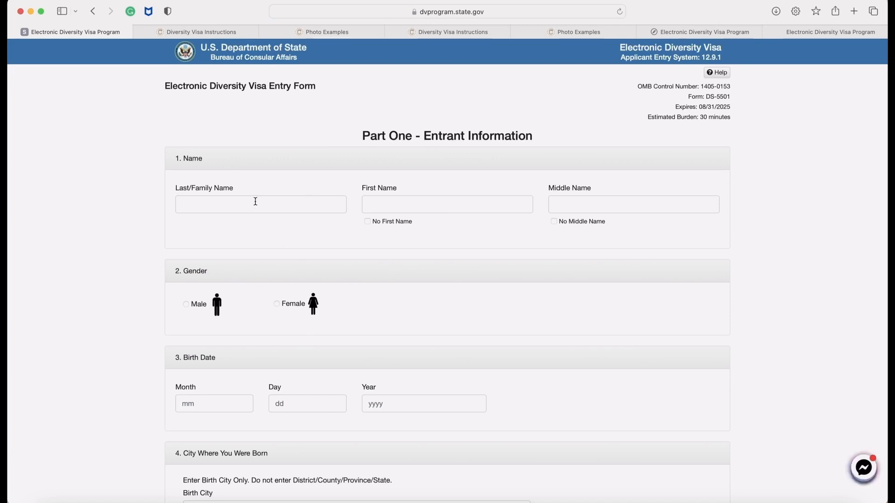
Step: Fill in the entrant's last, first and middle names and set the gender to Female
click(248, 205)
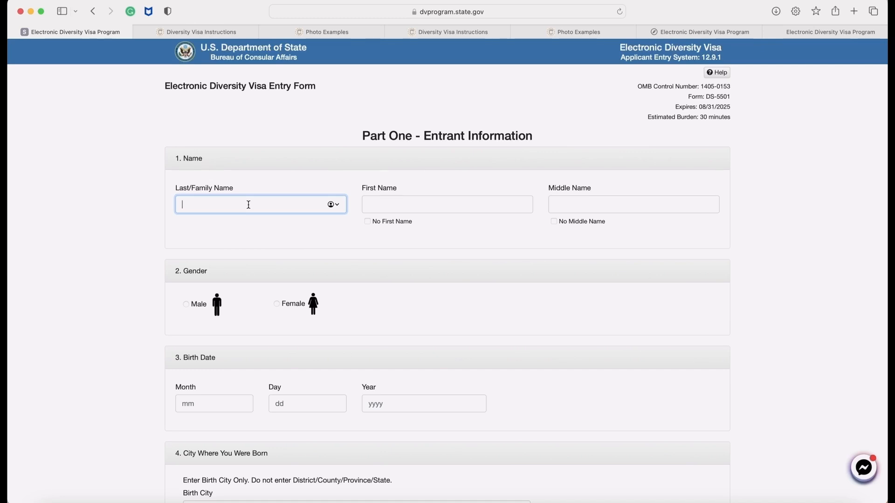
click(614, 201)
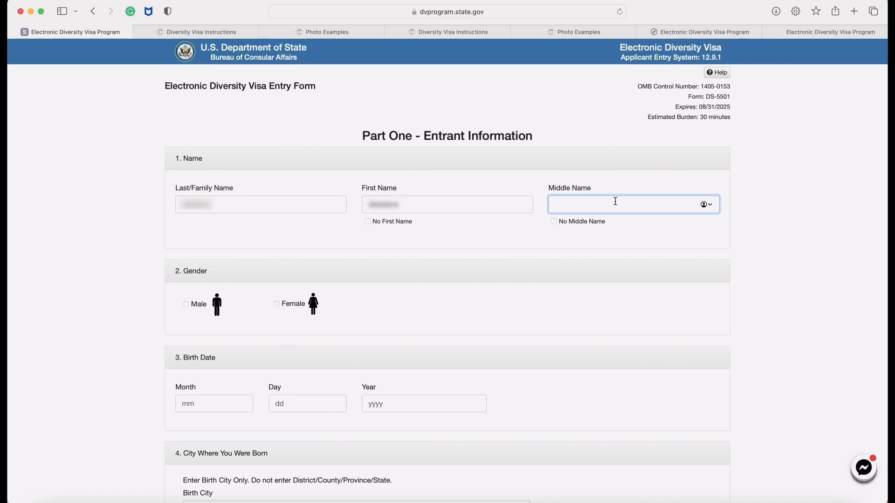
click(554, 221)
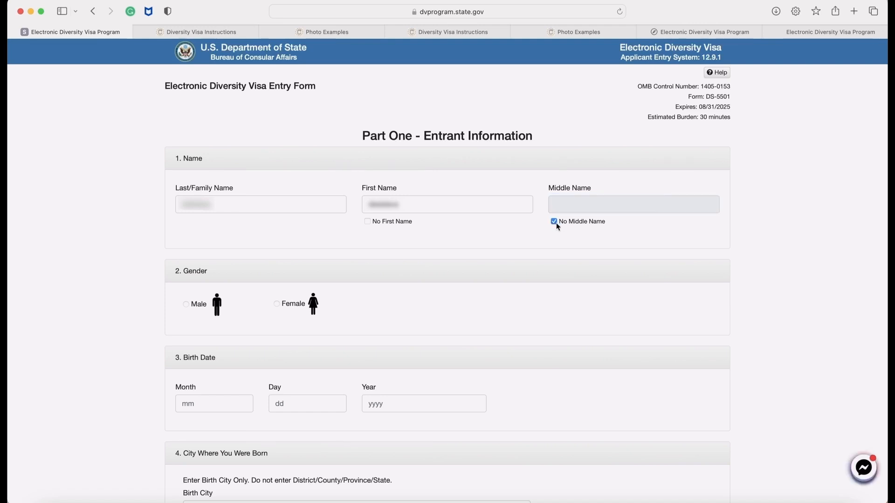
click(554, 221)
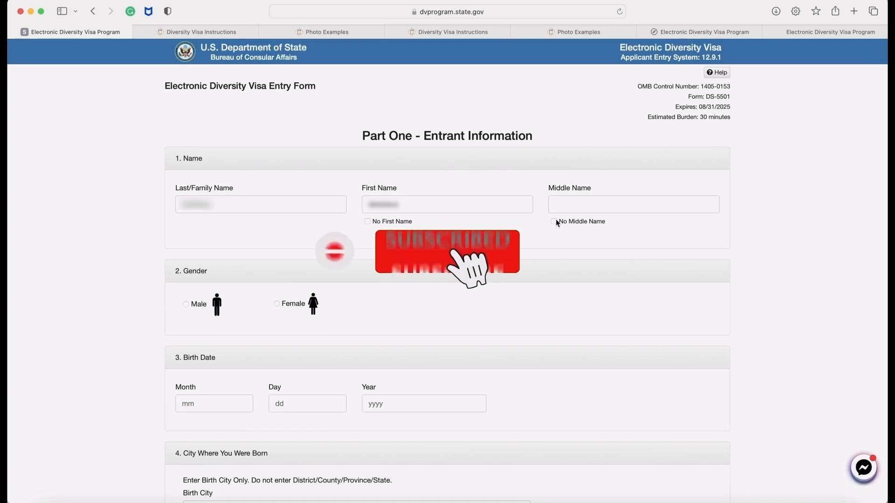
click(577, 205)
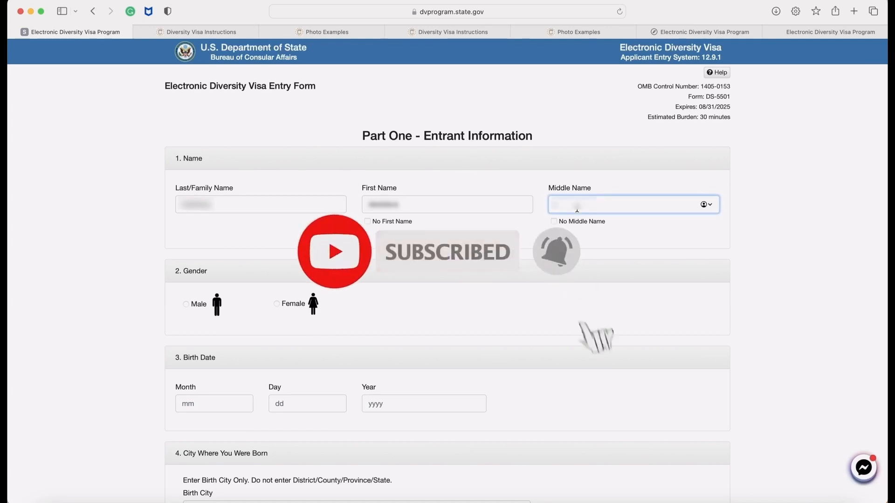
scroll(577, 209, down, 3)
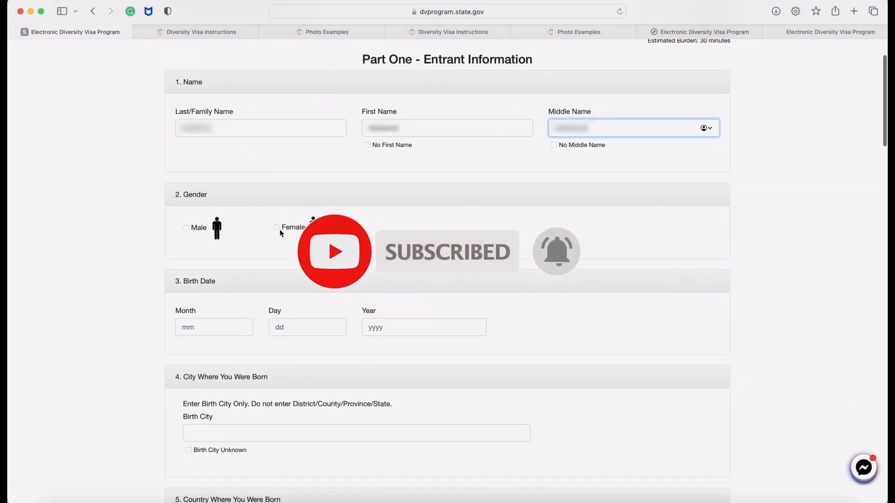
click(277, 227)
Step: Fill in the month, day and year of the entrant's birth date
scroll(370, 311, down, 1)
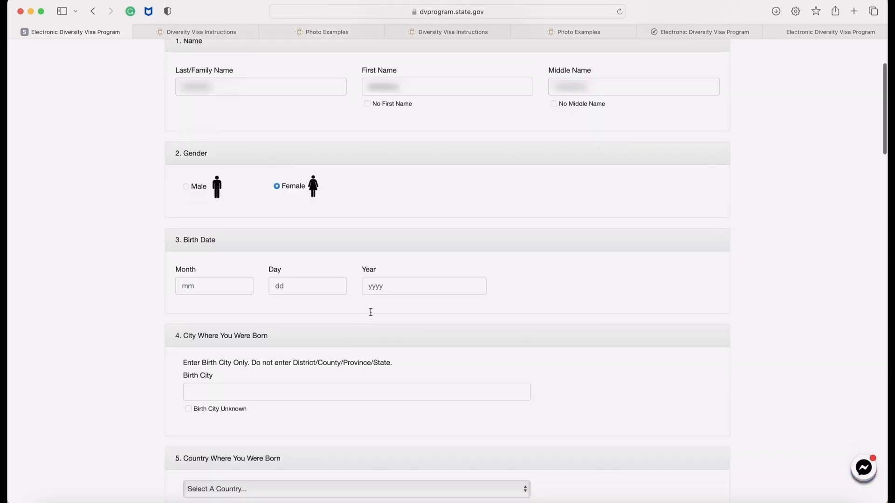
scroll(370, 311, down, 1)
click(189, 237)
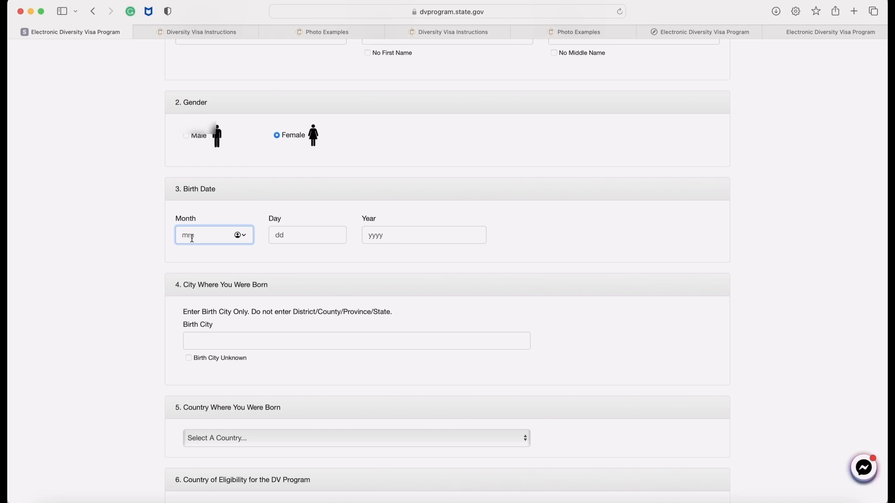
text(24)
click(299, 232)
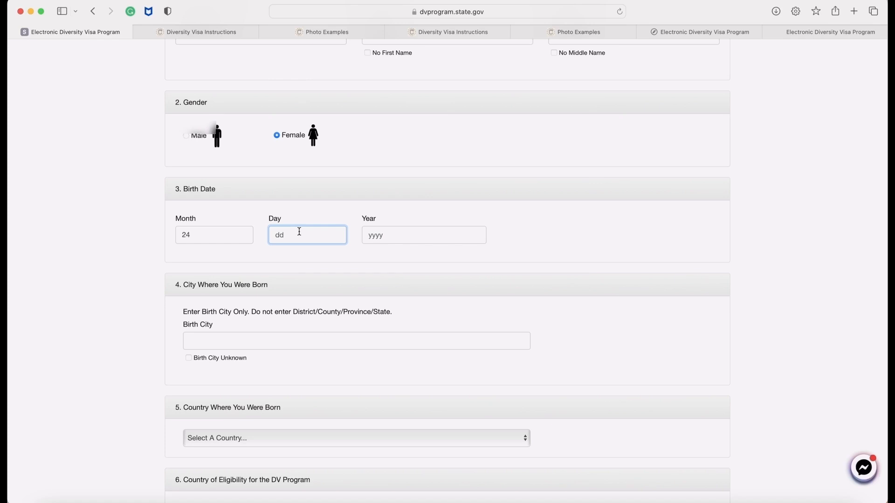
text(0)
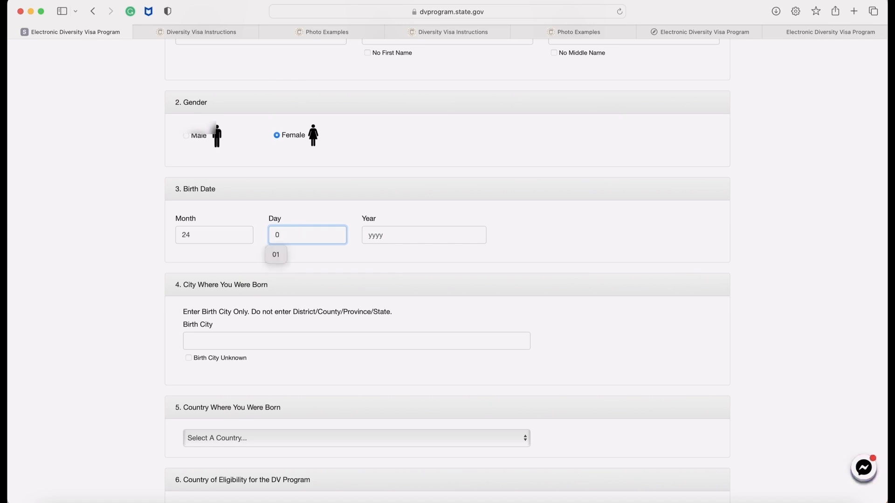
text(4)
click(383, 233)
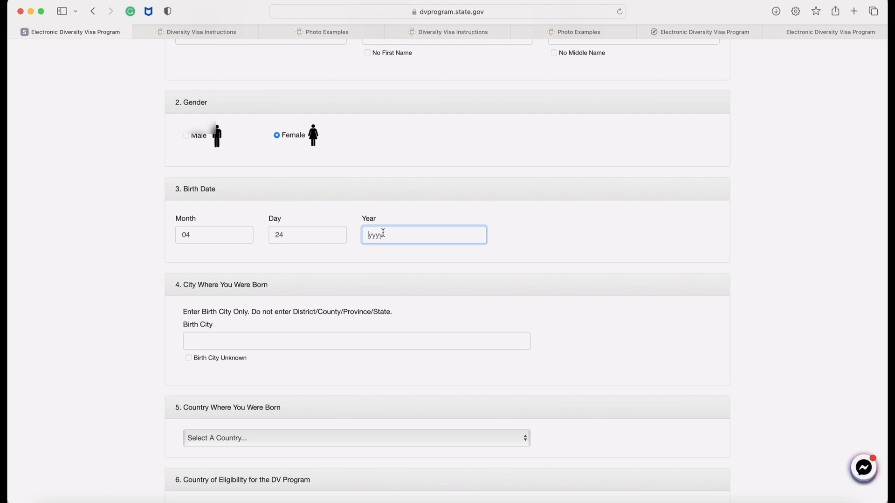
text(19)
Step: Enter vratsa as the birth city and select Bulgaria as the country of birth
scroll(334, 270, down, 3)
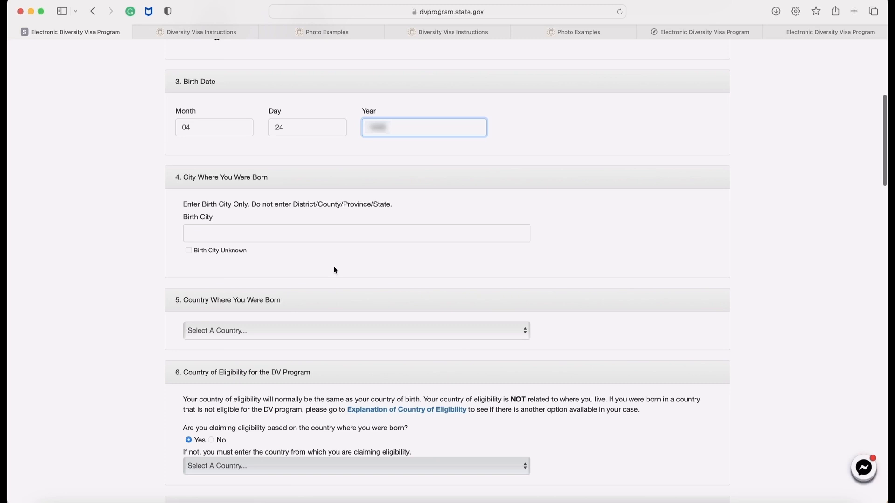
click(244, 237)
text(vratsa)
scroll(247, 265, down, 2)
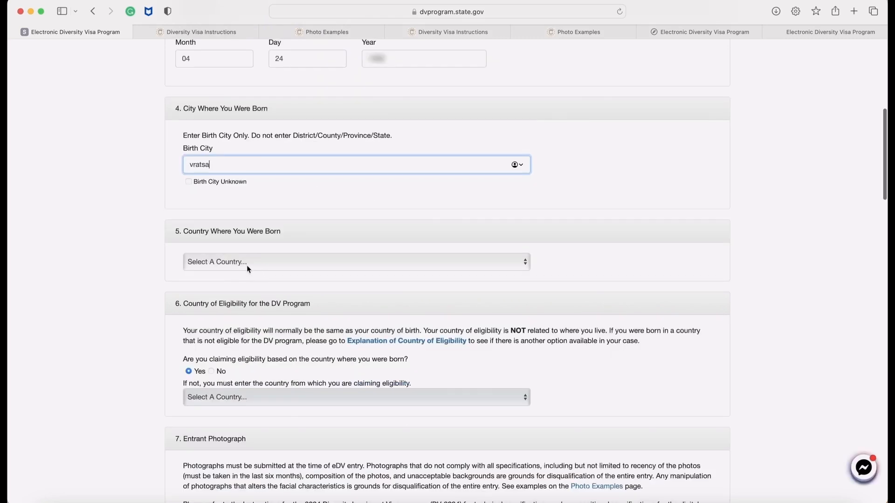
click(246, 265)
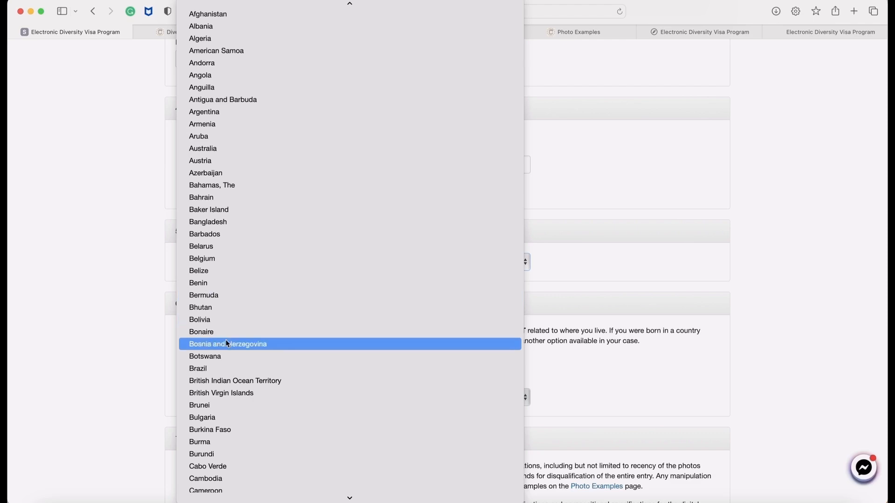
click(214, 418)
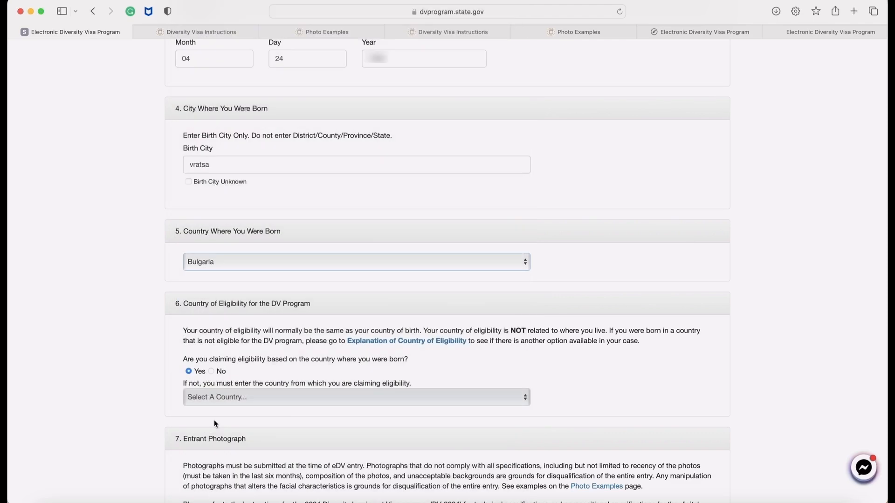
Step: Try answering No to claiming eligibility by birth country, look at the eligibility country list, and restore the answer to Yes
scroll(557, 238, down, 5)
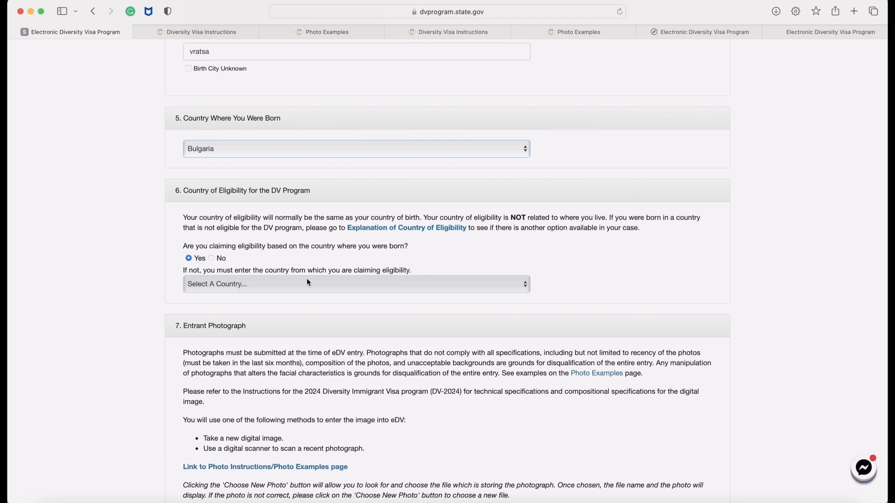
scroll(275, 287, down, 3)
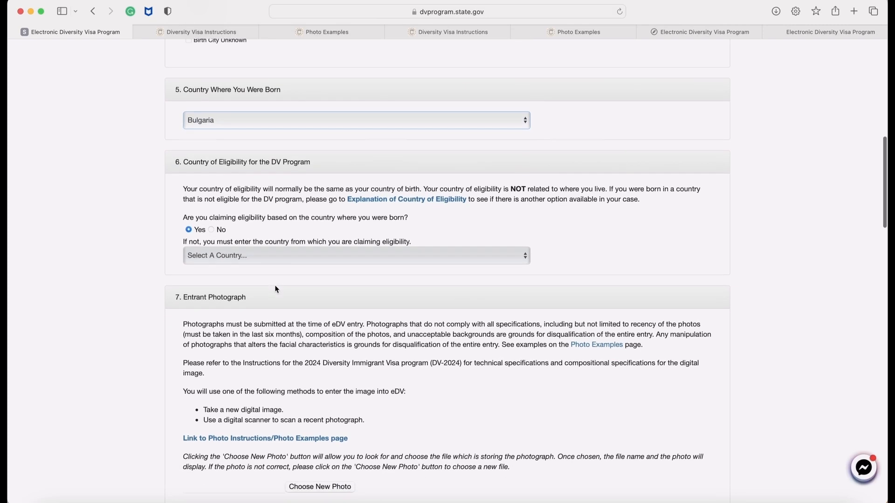
scroll(275, 289, down, 5)
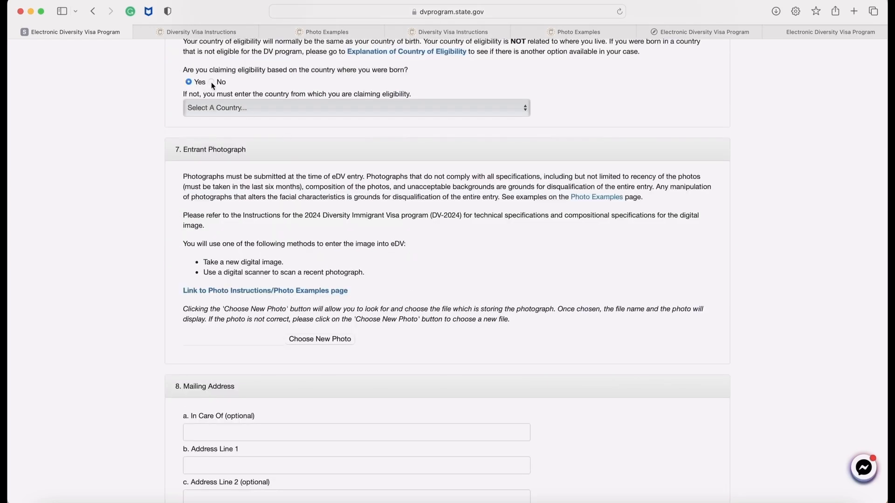
scroll(211, 82, up, 4)
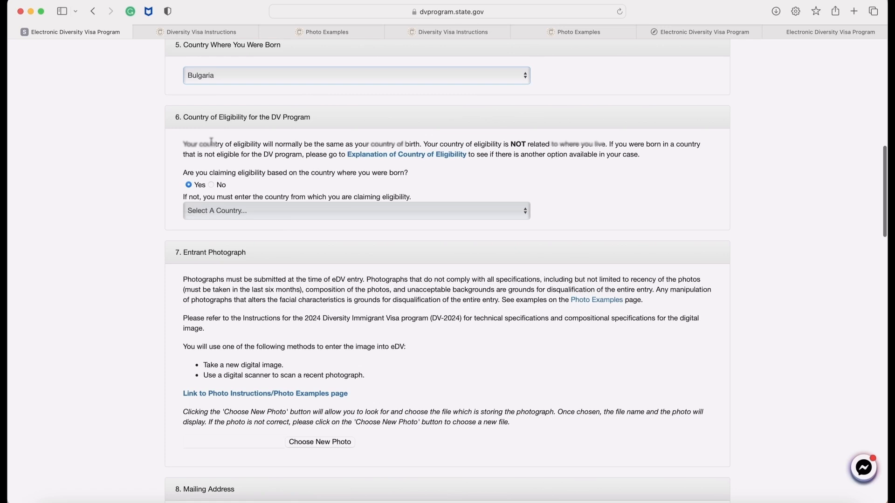
click(214, 186)
click(227, 212)
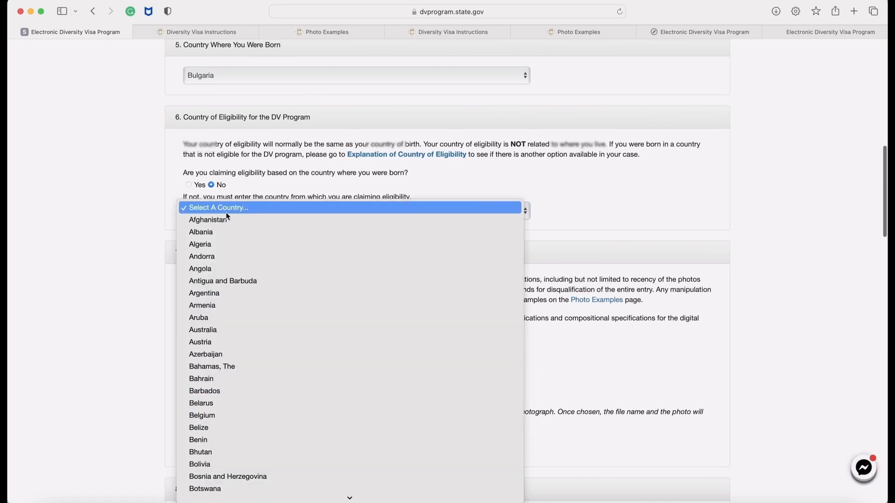
click(189, 189)
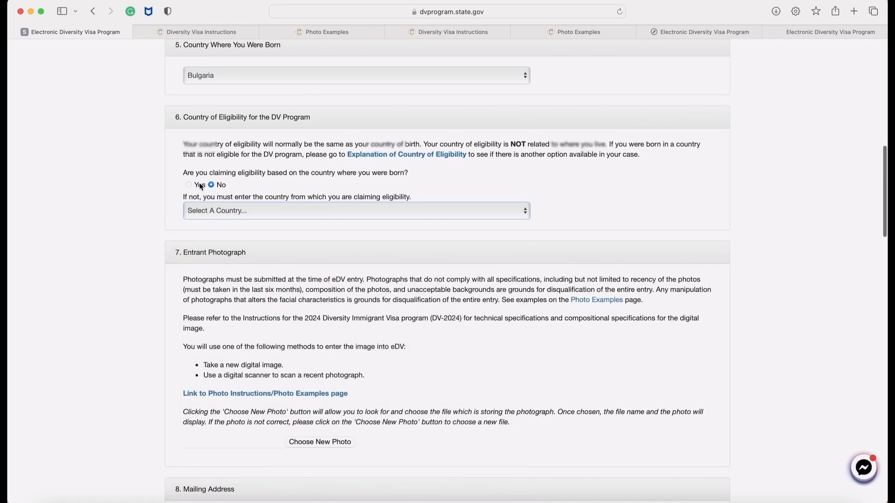
click(189, 186)
Step: Upload the entrant's photograph IMG_1085dv.jpg from the Downloads folder
scroll(219, 193, down, 3)
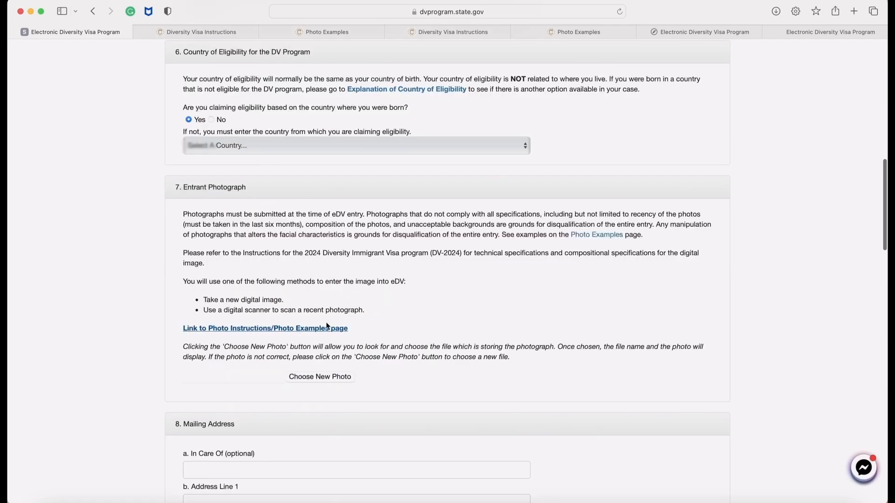
click(323, 378)
click(280, 218)
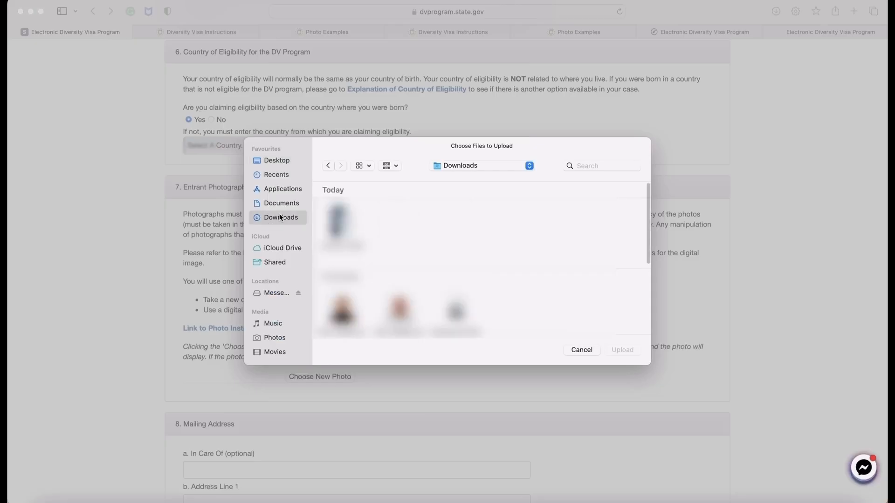
click(341, 309)
click(623, 349)
Step: Fill in the mailing address with the in-care-of name, first address line, city and district, leaving the second address line empty
scroll(622, 349, down, 7)
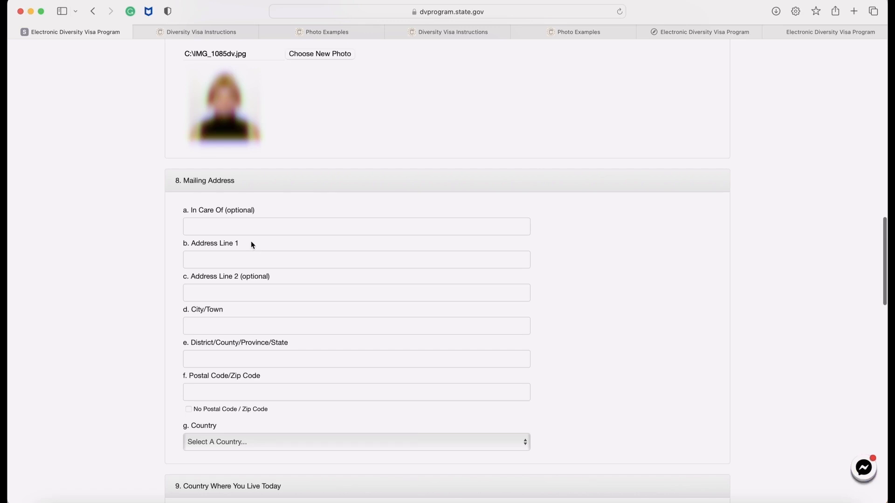
click(260, 225)
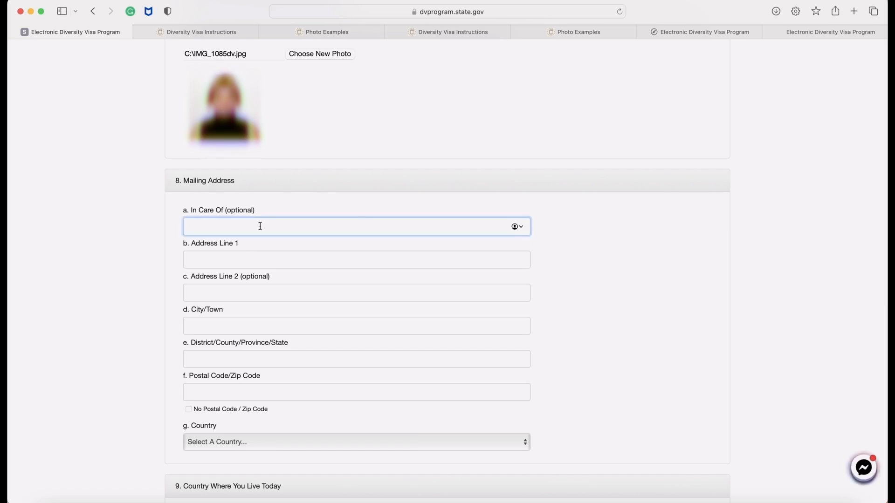
text(d)
click(302, 262)
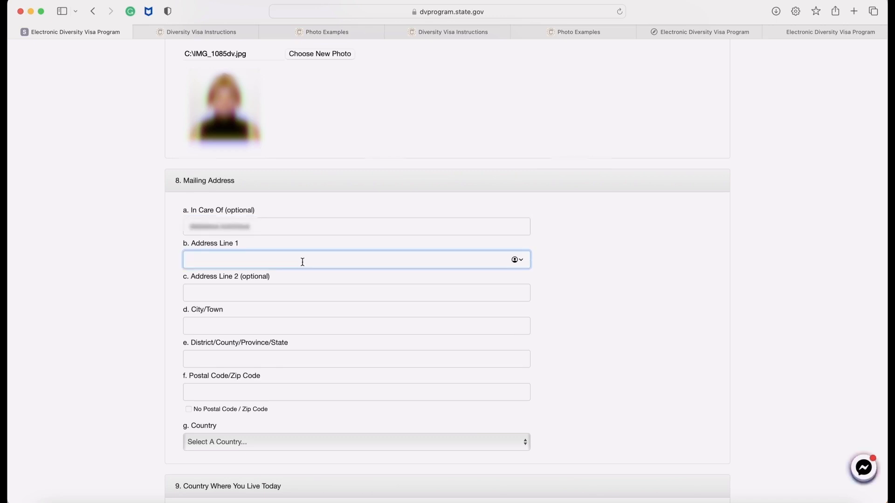
scroll(285, 296, down, 2)
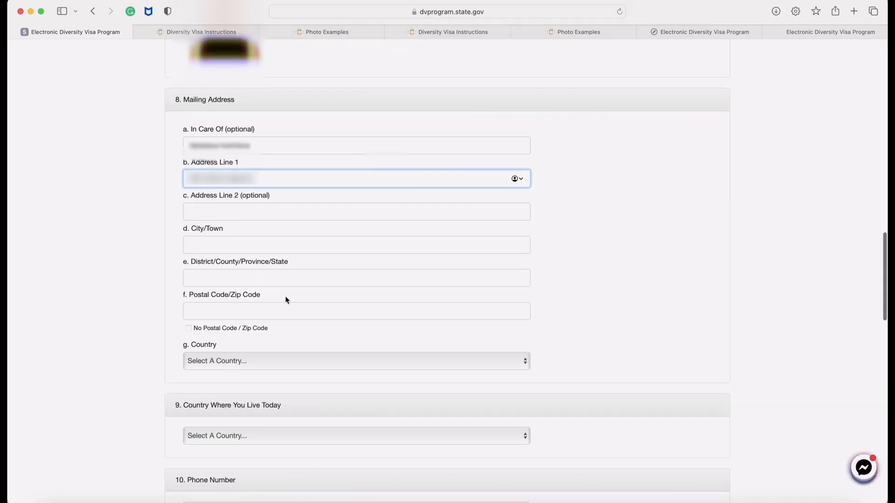
click(296, 212)
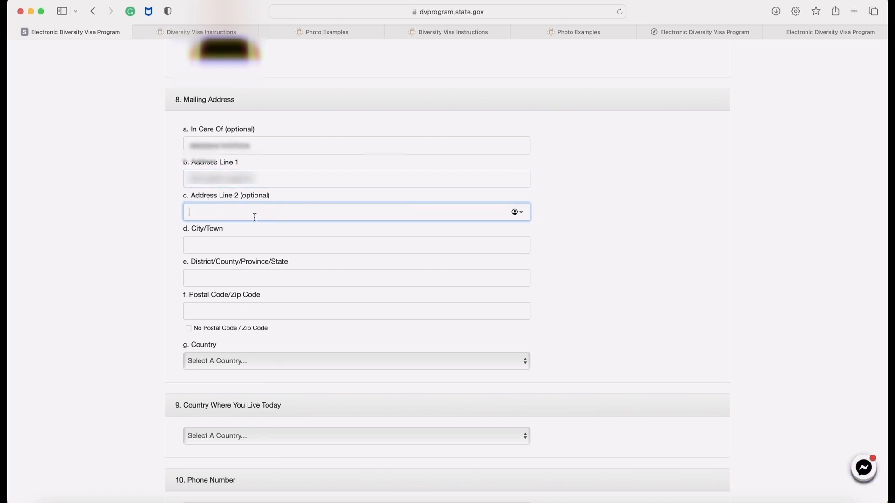
click(230, 246)
text(sofia)
click(262, 278)
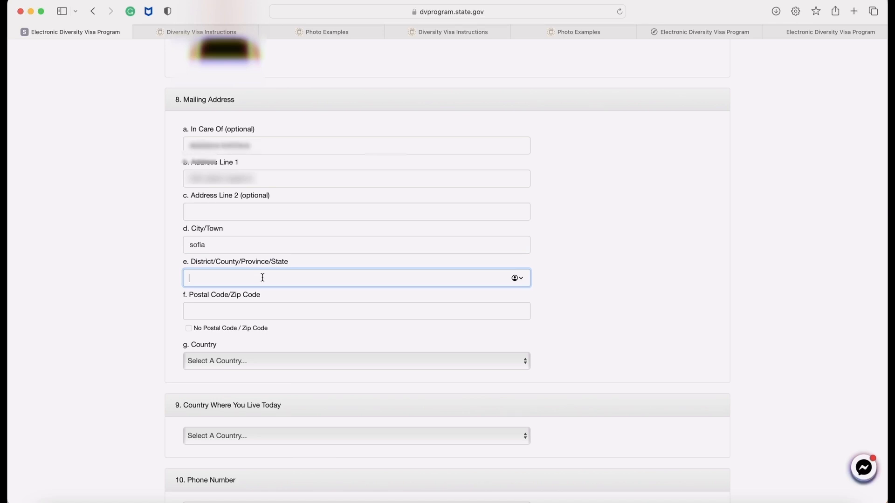
text(...)
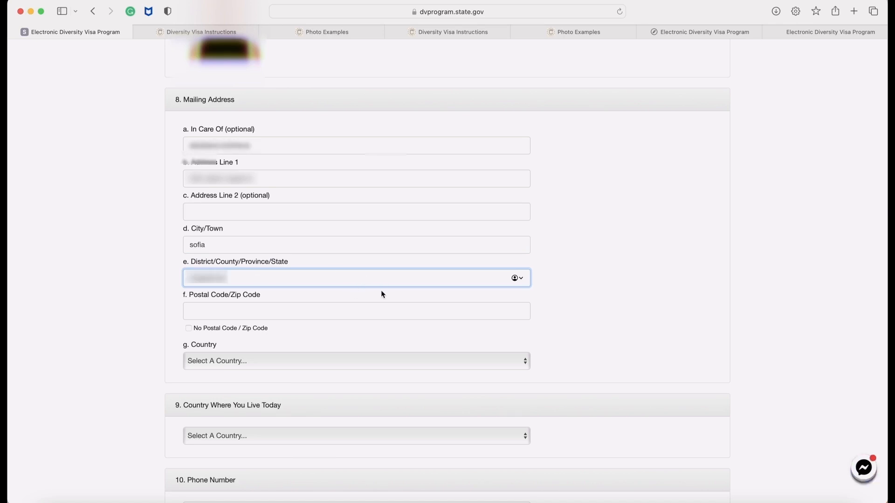
Step: Enter the mailing address's postal code, keep No Postal Code / Zip Code unchecked, and select Bulgaria as its country
click(334, 307)
text(1)
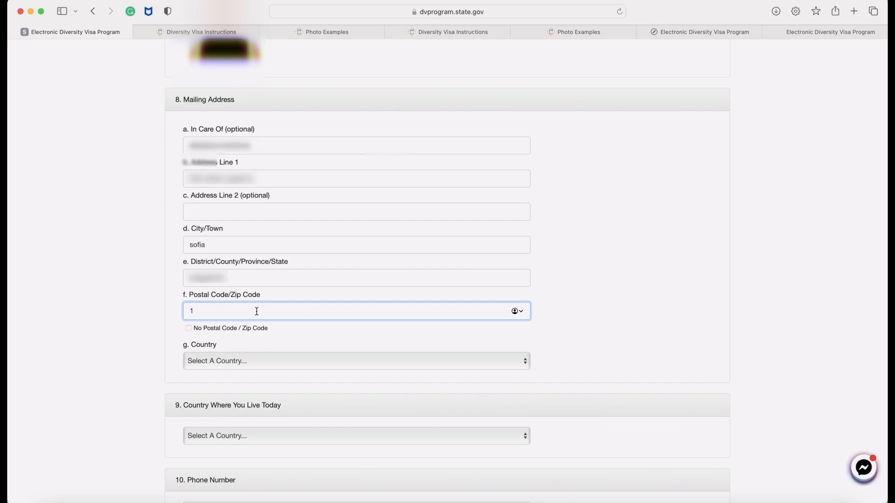
click(189, 330)
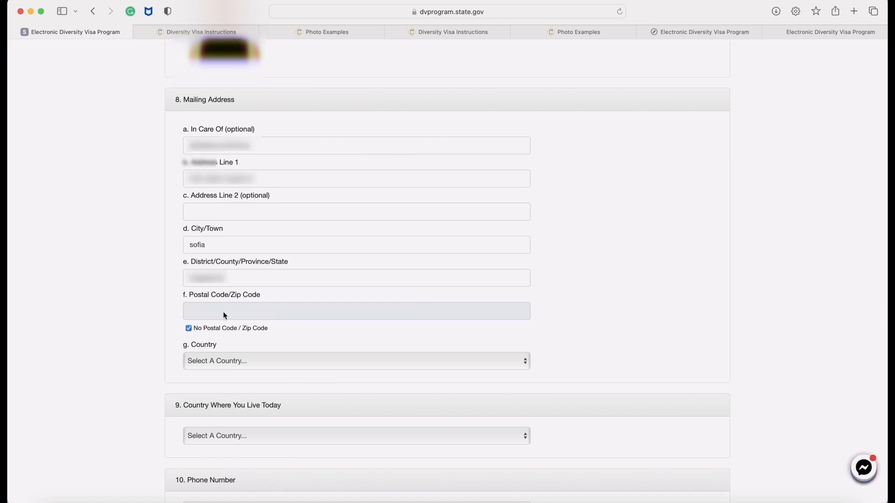
click(189, 328)
click(291, 365)
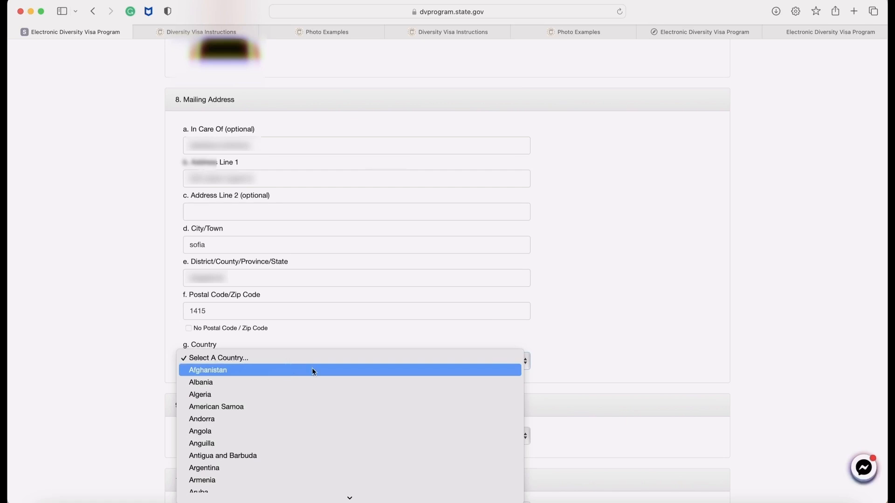
scroll(311, 418, down, 10)
click(258, 226)
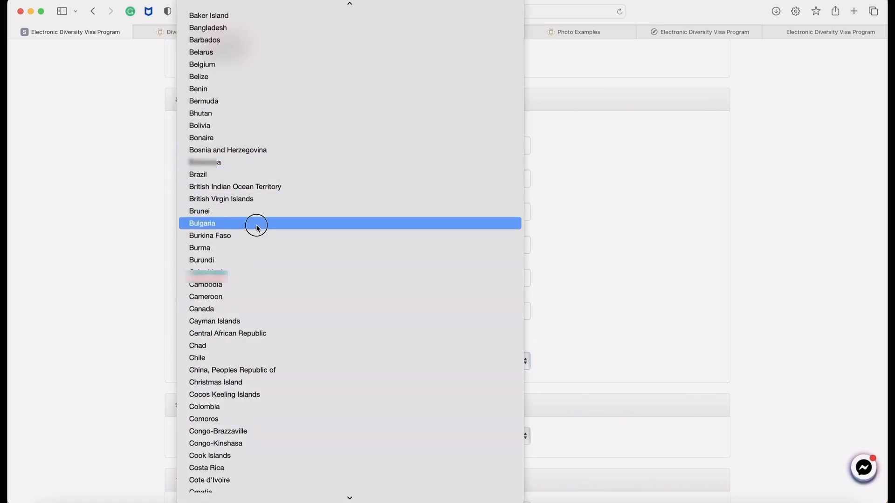
Step: Select Bulgaria as the country where the entrant lives today and fill in the optional phone number
scroll(84, 306, down, 3)
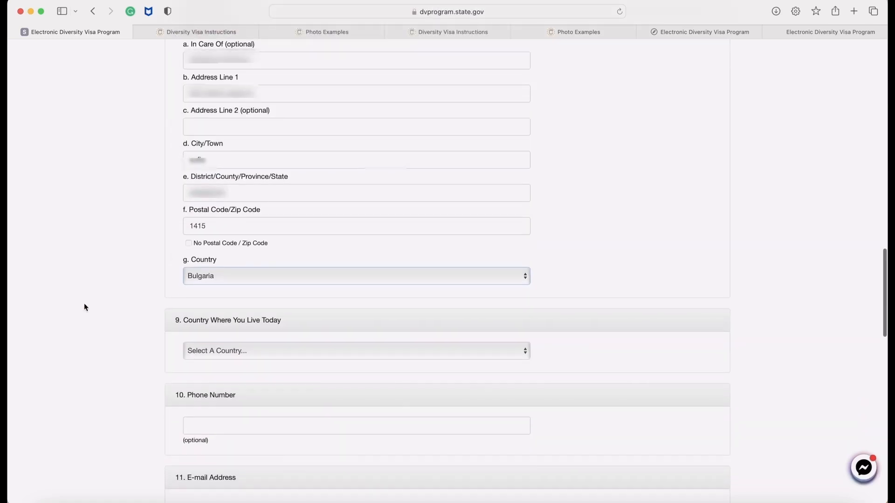
scroll(84, 303, down, 1)
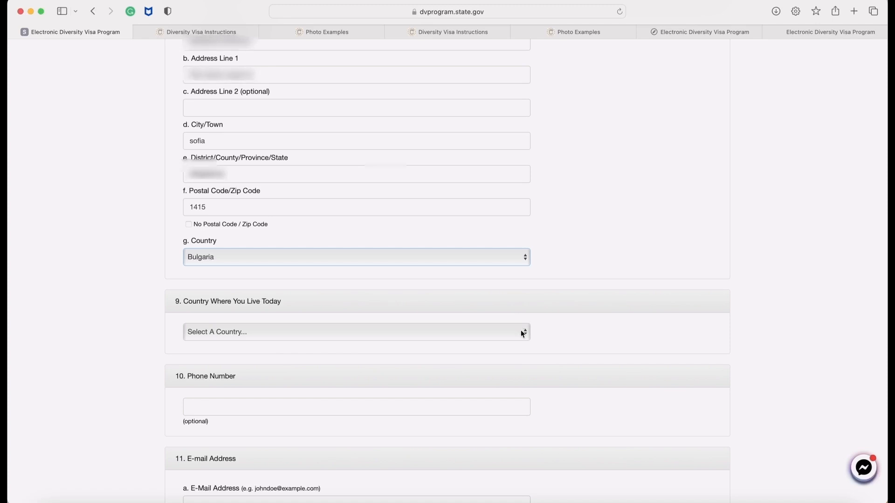
scroll(279, 342, up, 3)
scroll(280, 341, down, 4)
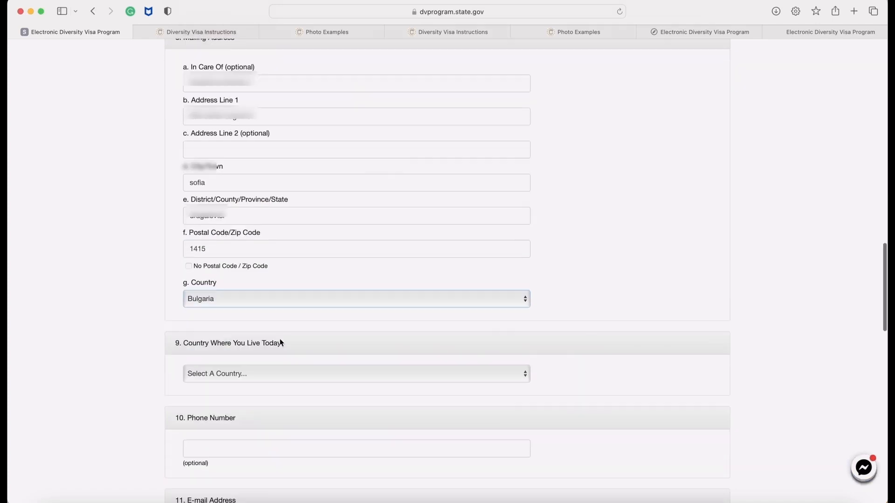
click(311, 313)
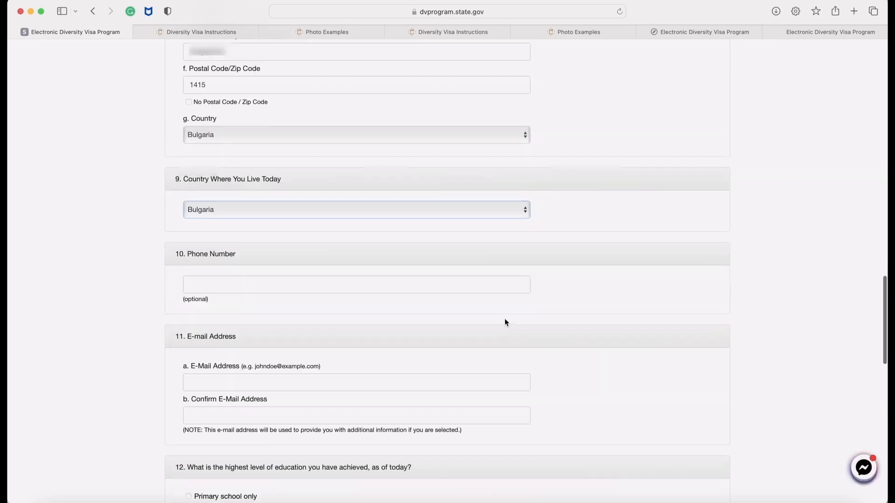
click(359, 283)
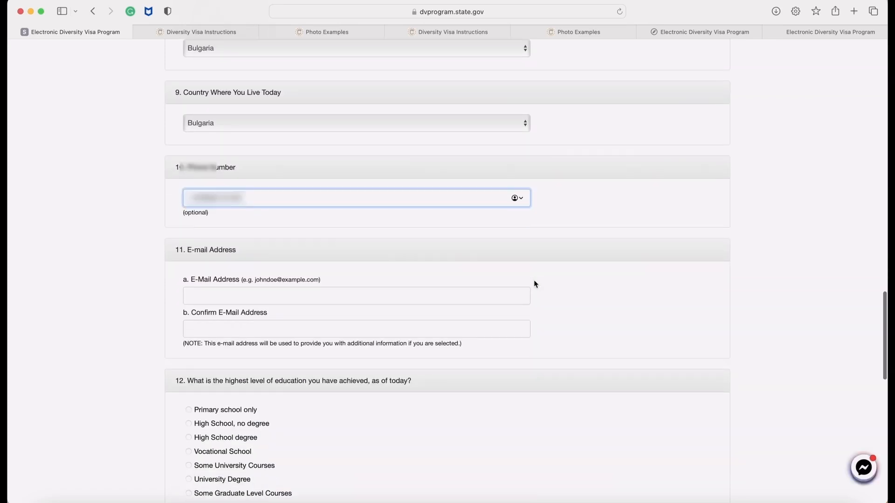
Step: Enter and confirm the entrant's e-mail address, and choose High School degree as the highest level of education achieved
scroll(418, 278, down, 2)
click(395, 257)
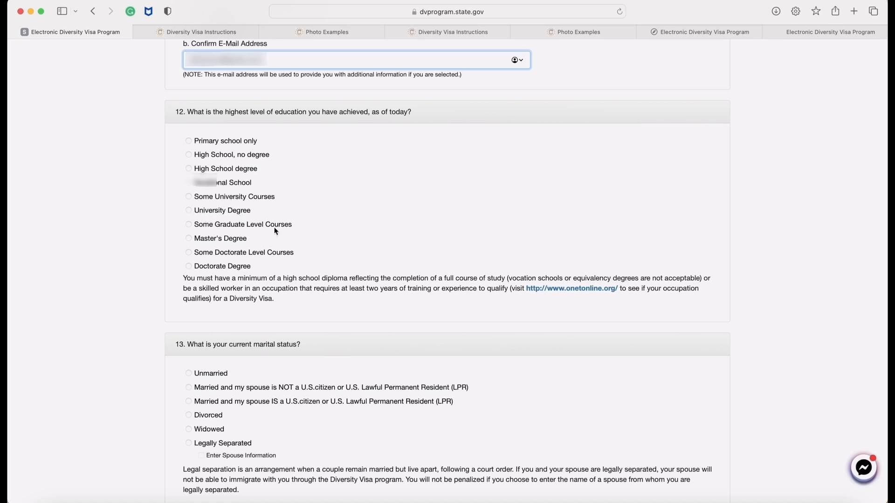
click(202, 168)
scroll(201, 196, down, 3)
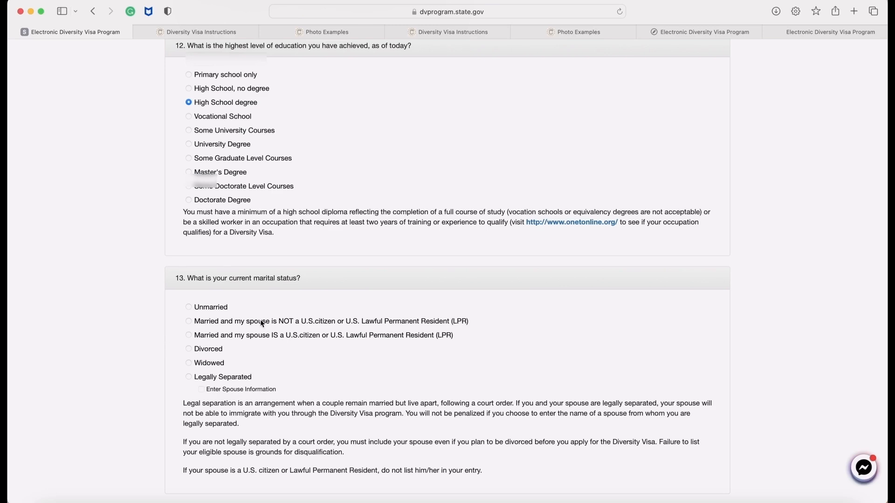
Step: Set the marital status to married with a spouse who is NOT a U.S. citizen or Lawful Permanent Resident
scroll(260, 320, down, 3)
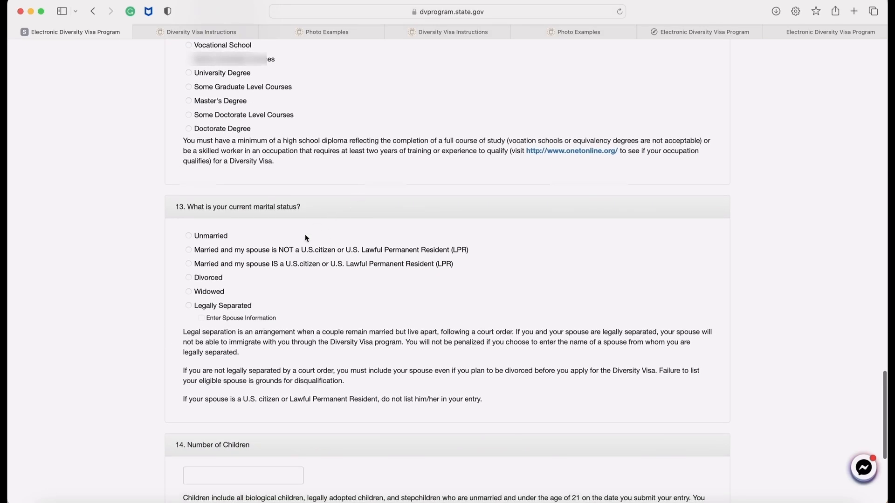
scroll(306, 238, down, 2)
scroll(305, 234, down, 3)
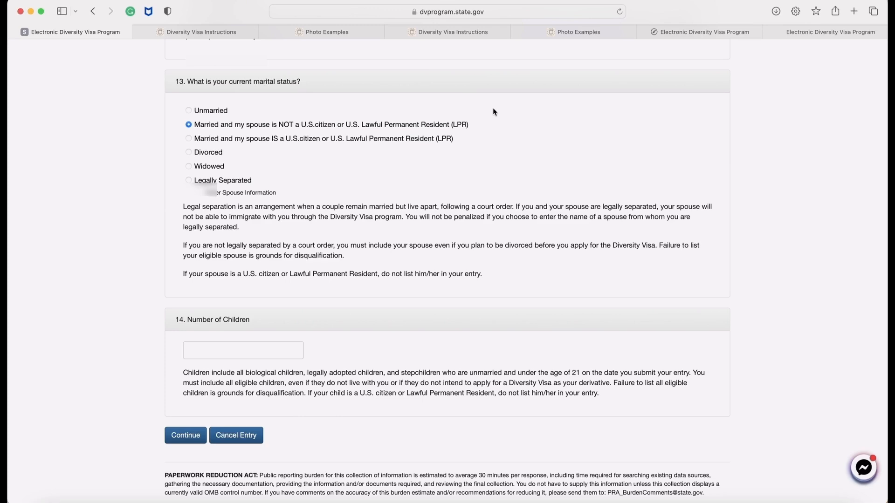
Step: Enter 0 as the number of children and continue to Part Two of the entry form
scroll(325, 178, down, 4)
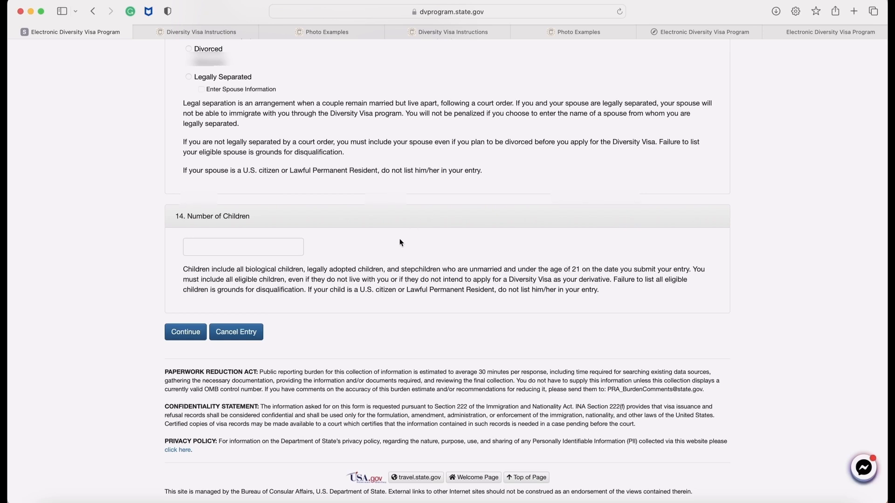
click(264, 247)
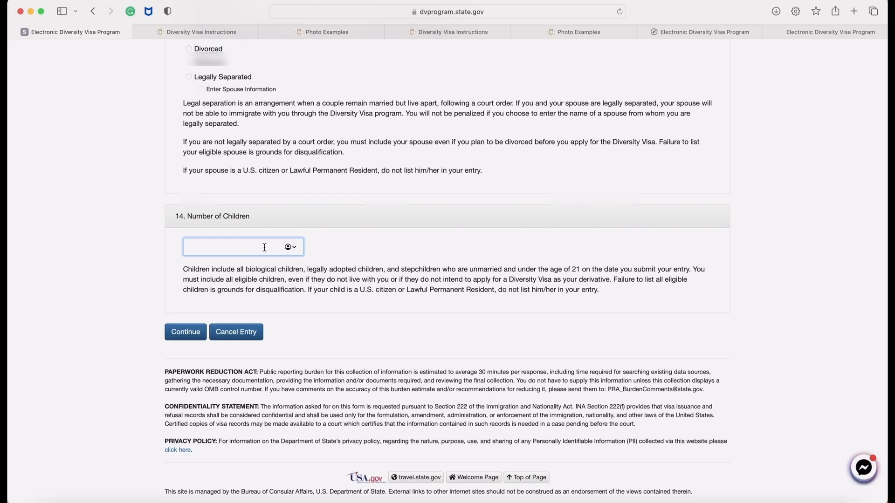
text(0)
click(261, 267)
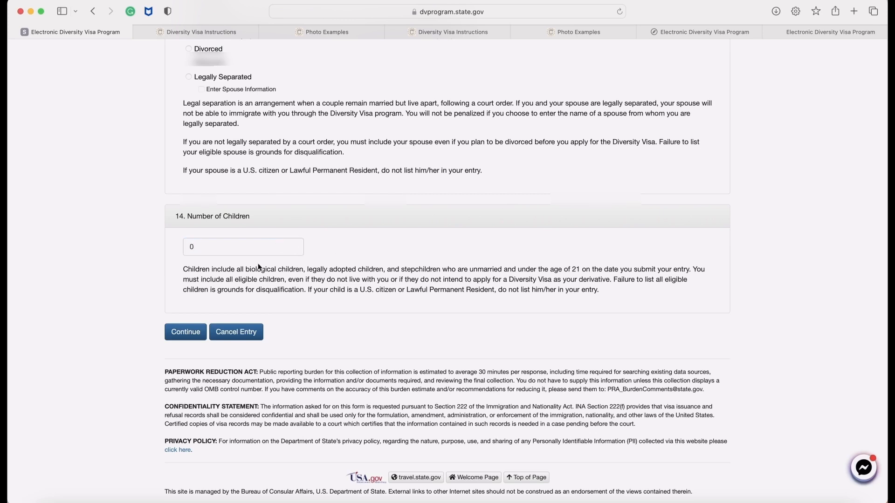
click(186, 332)
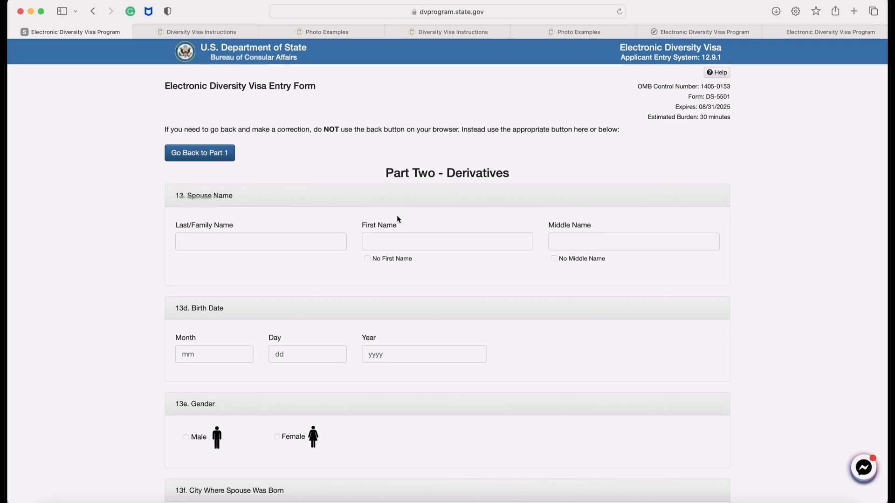
Step: Fill in the spouse's last/family name, first name and middle name
scroll(399, 219, down, 2)
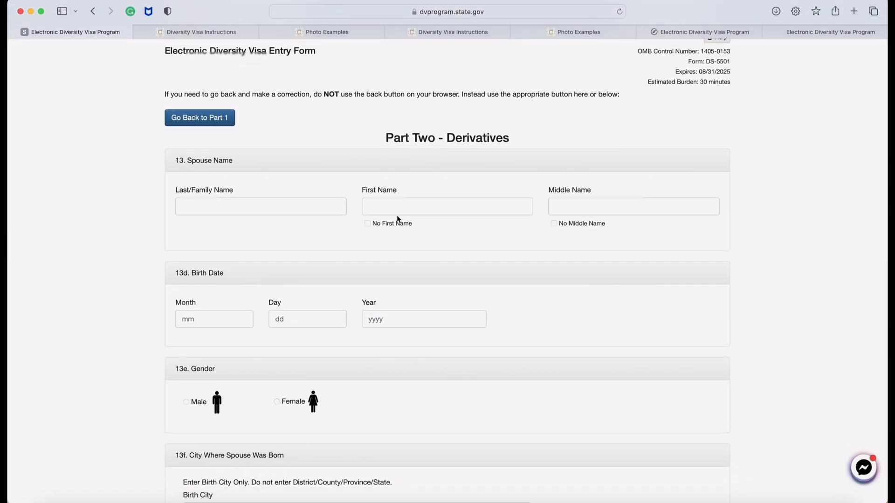
click(292, 207)
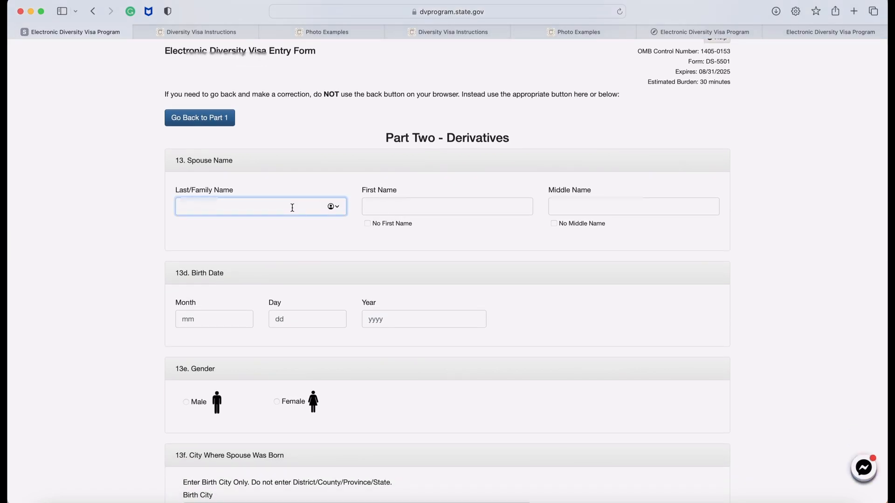
click(444, 206)
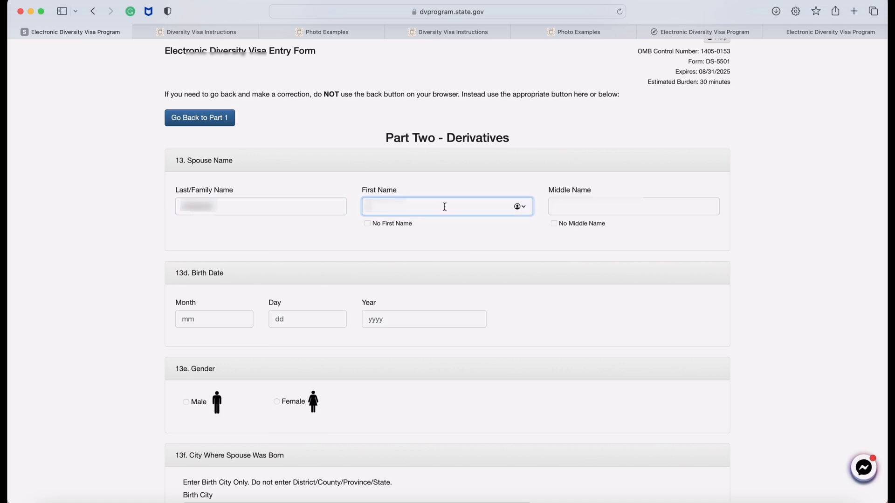
text(*)
click(600, 207)
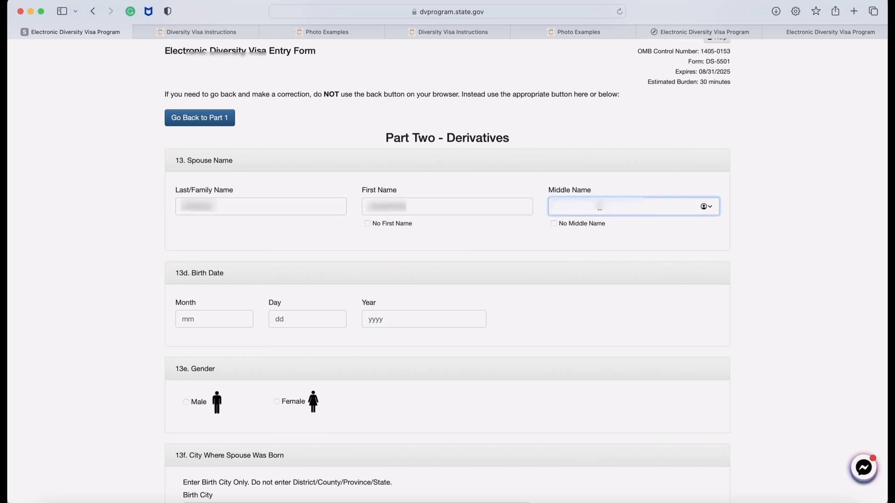
text(********)
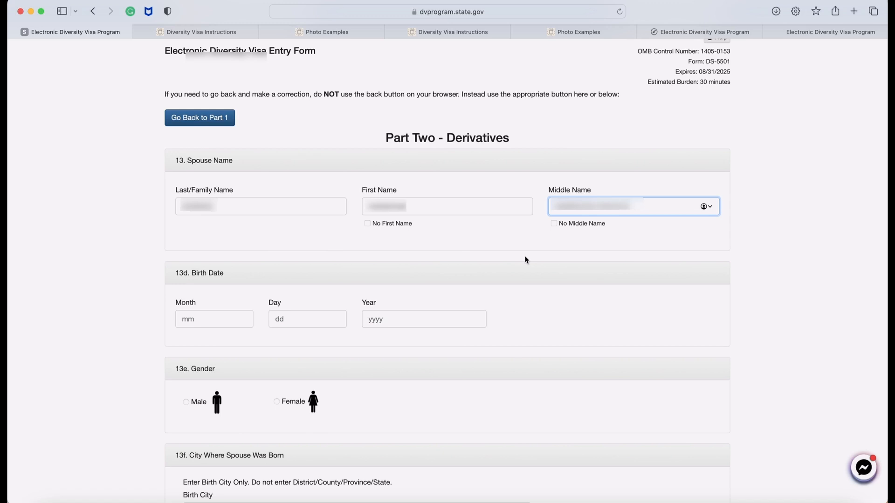
Step: Enter the spouse's full date of birth and select Male as the spouse's gender
scroll(526, 259, down, 3)
click(208, 238)
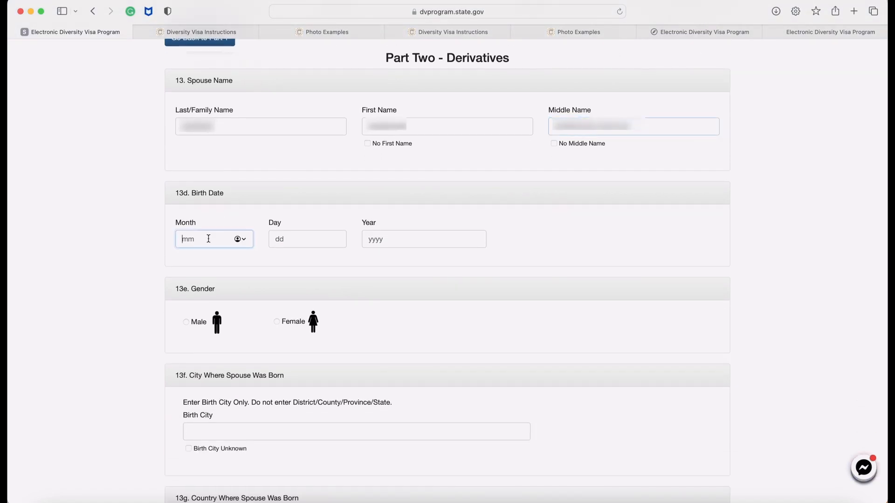
text(09)
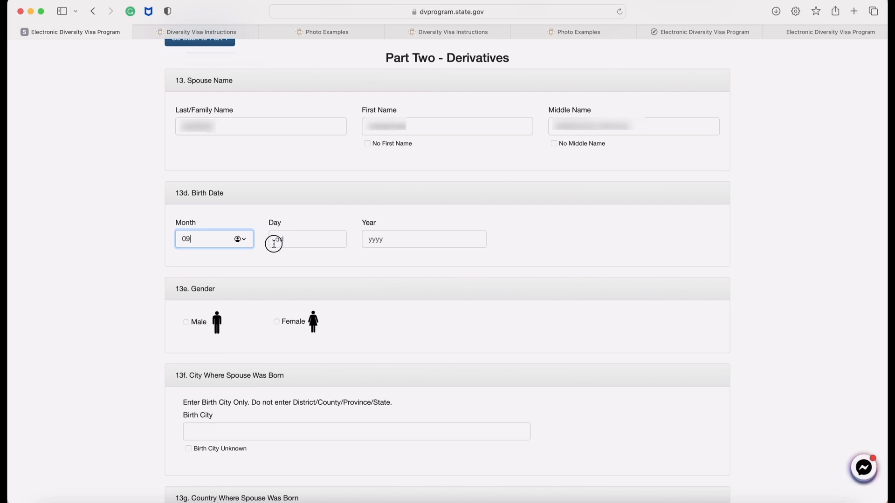
click(274, 242)
text(01)
click(374, 242)
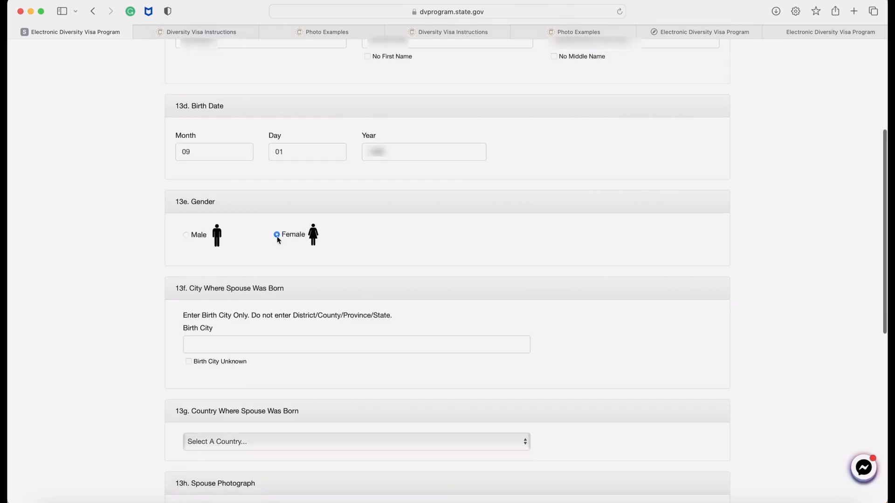
click(187, 235)
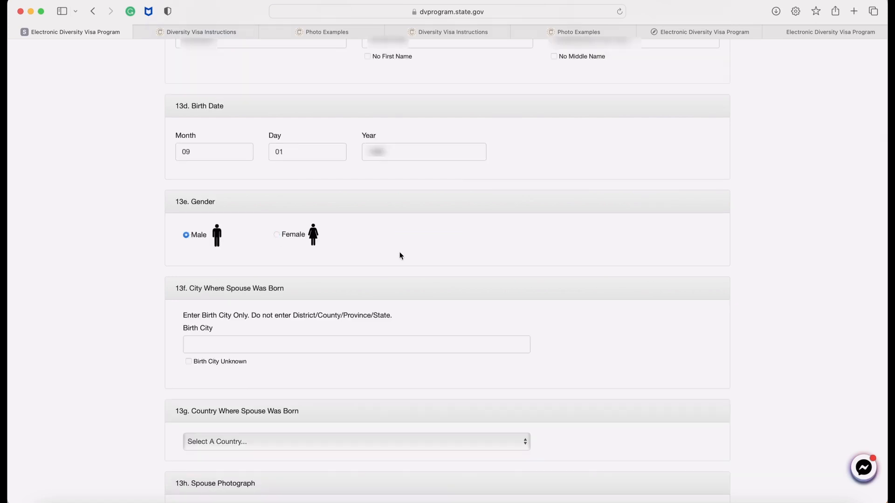
Step: Enter giza as the spouse's birth city and select Egypt as the country of birth
scroll(400, 256, down, 2)
click(260, 294)
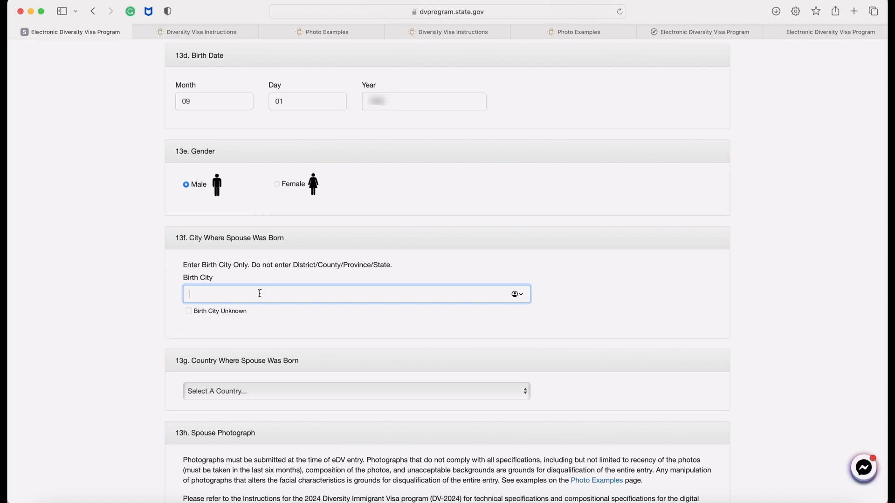
text(giza)
scroll(342, 354, down, 5)
click(387, 262)
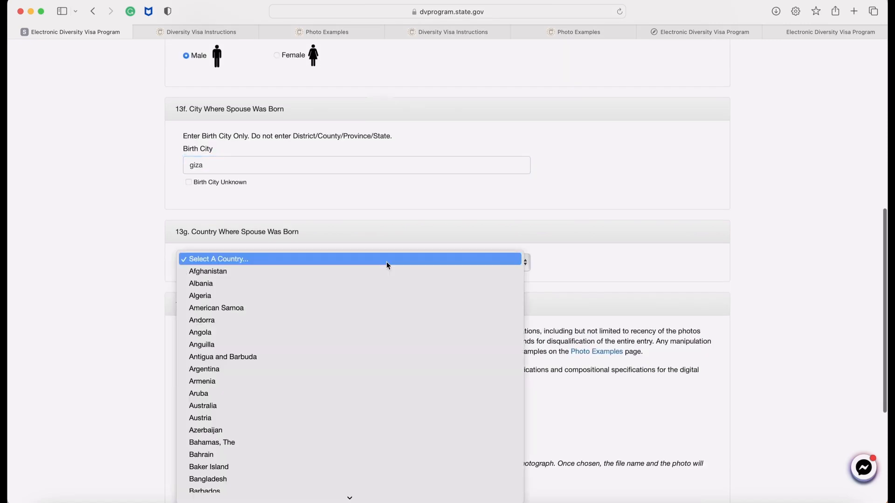
scroll(315, 351, down, 15)
click(314, 430)
Step: Upload IMG_6998ds.jpg from Downloads as the spouse's photograph and continue to the entry review page
scroll(320, 294, down, 8)
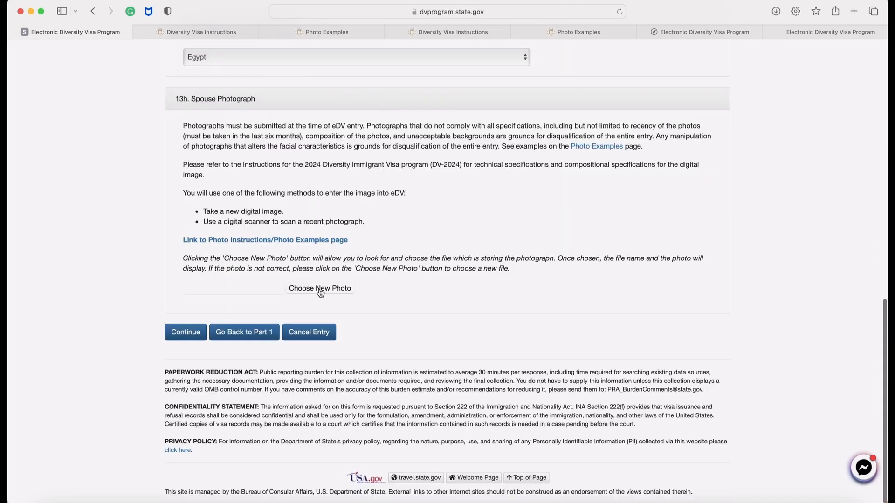
click(320, 289)
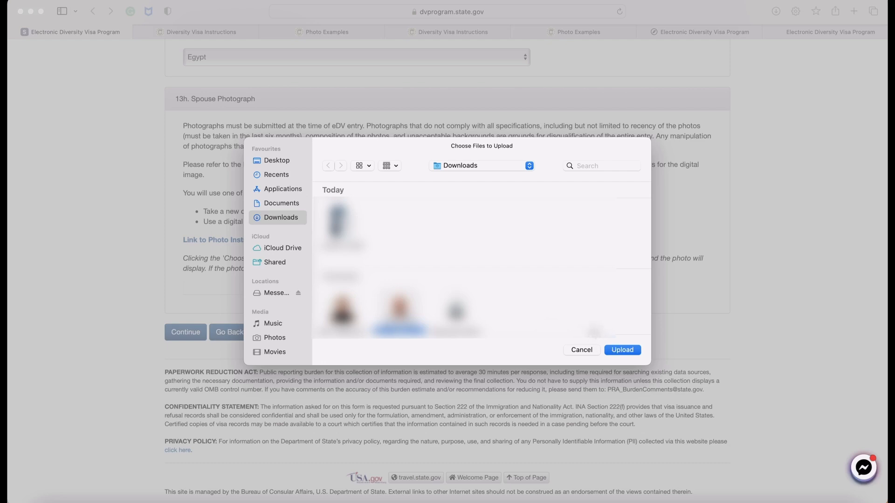
click(621, 350)
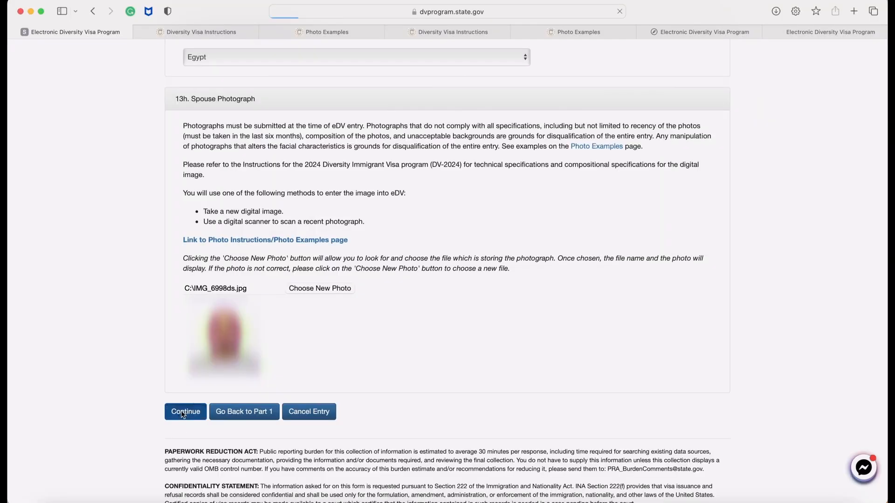
click(185, 411)
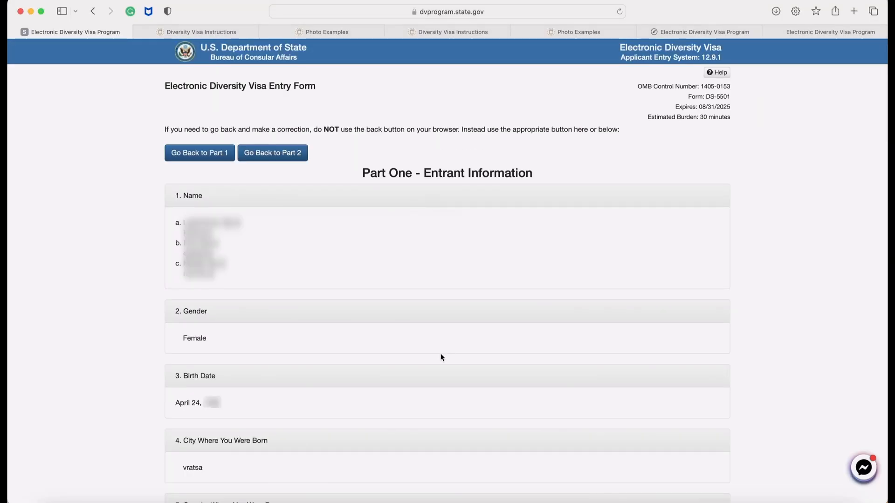
Step: Review the entrant information in Part One and the spouse details in Part Two for mistakes before submission
scroll(441, 357, down, 5)
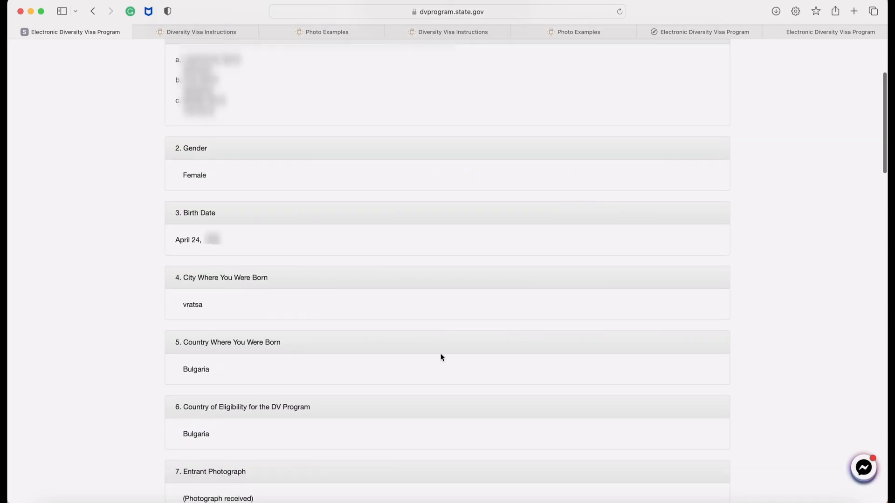
scroll(442, 357, up, 1)
scroll(441, 358, down, 4)
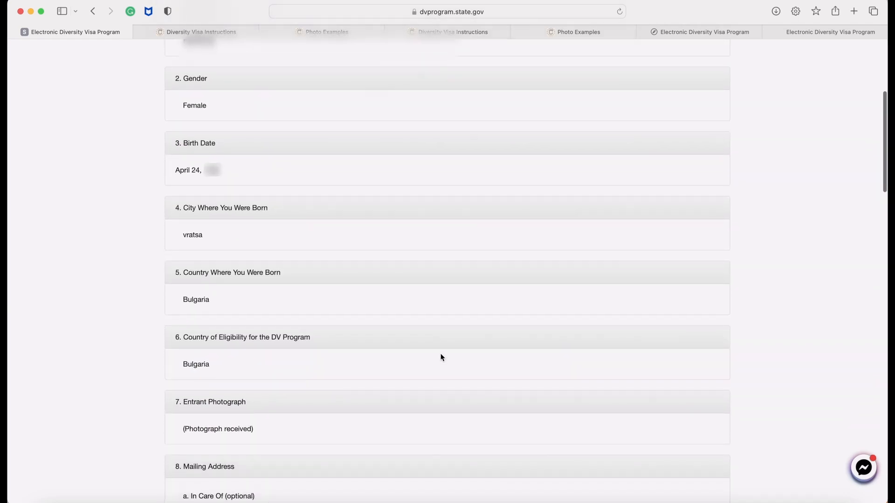
scroll(442, 357, down, 6)
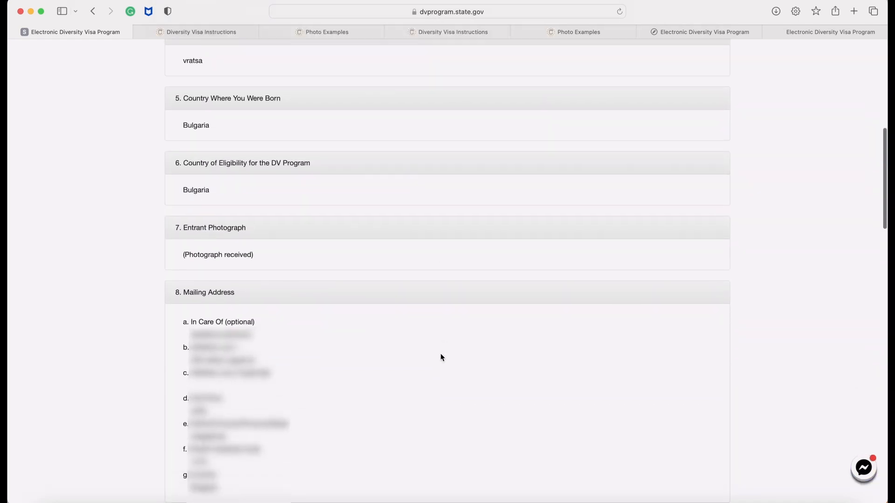
scroll(441, 357, down, 3)
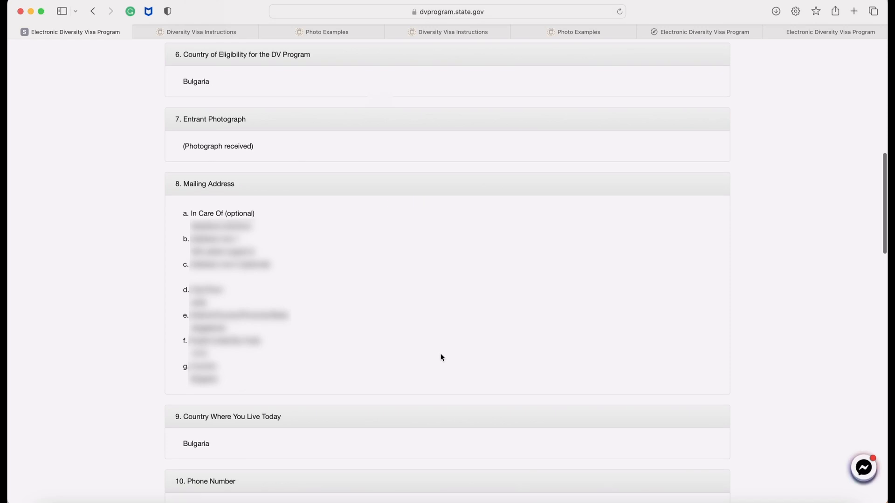
scroll(442, 357, down, 2)
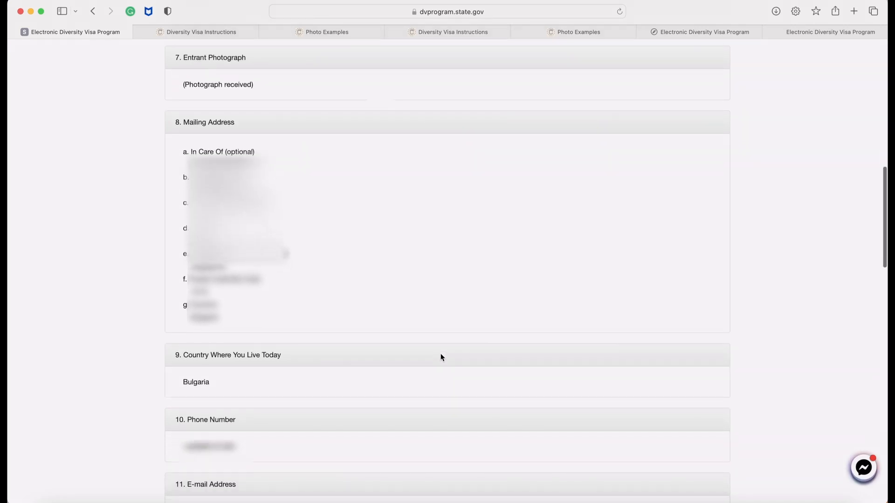
scroll(442, 358, up, 15)
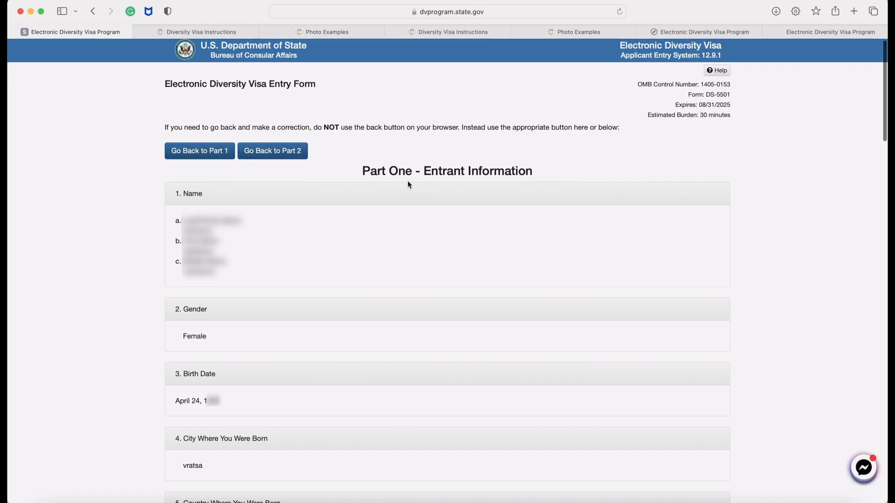
scroll(407, 184, down, 15)
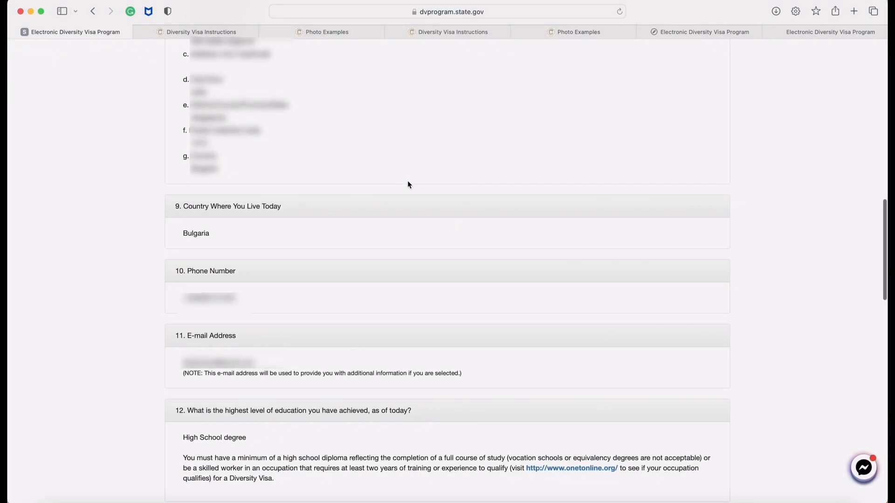
scroll(407, 185, down, 9)
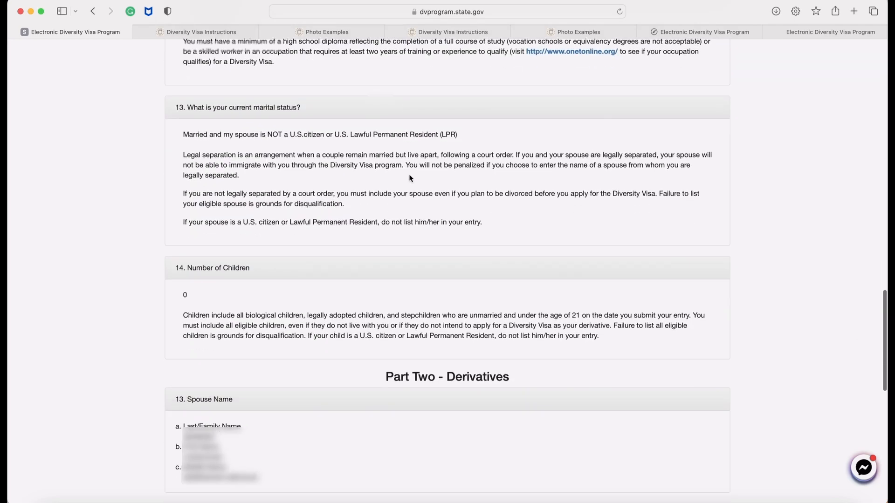
scroll(409, 179, down, 6)
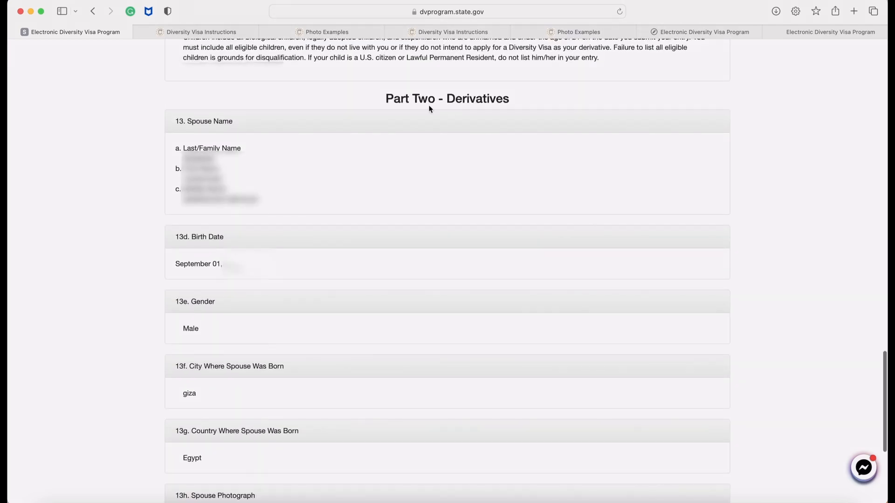
scroll(429, 109, up, 20)
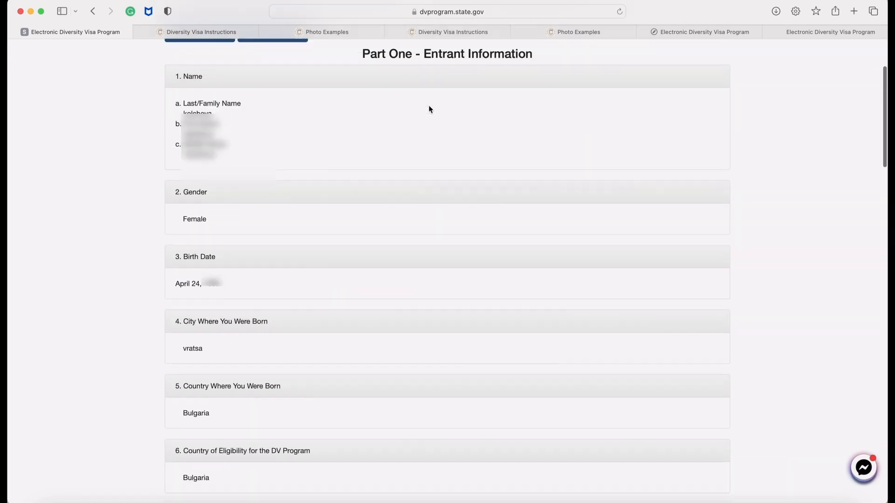
scroll(429, 109, up, 3)
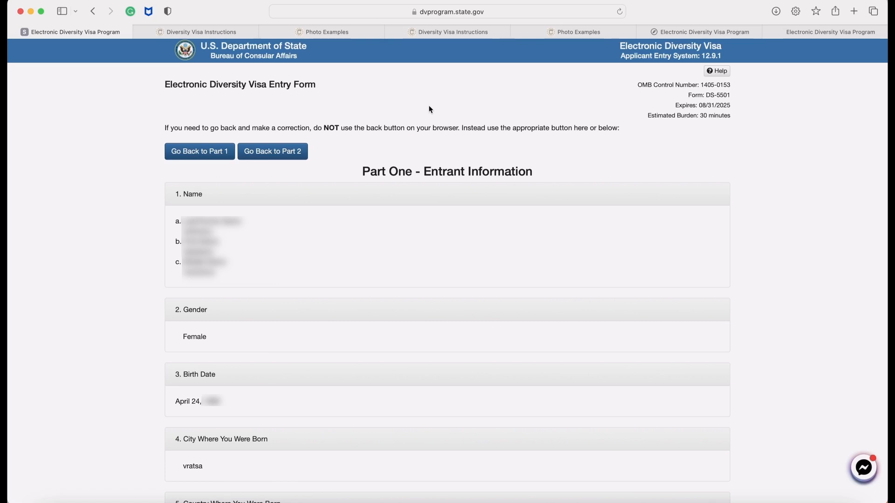
Step: Submit the completed Diversity Visa entry from the end of the review page
scroll(363, 206, down, 3)
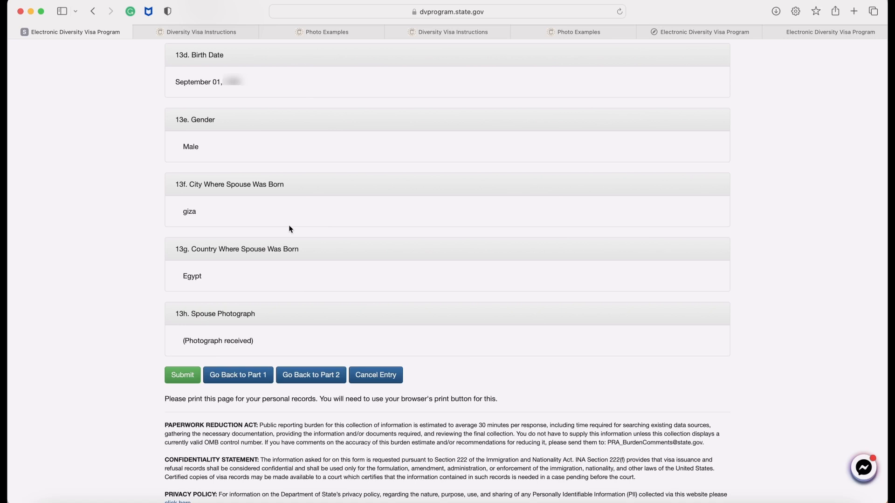
click(178, 376)
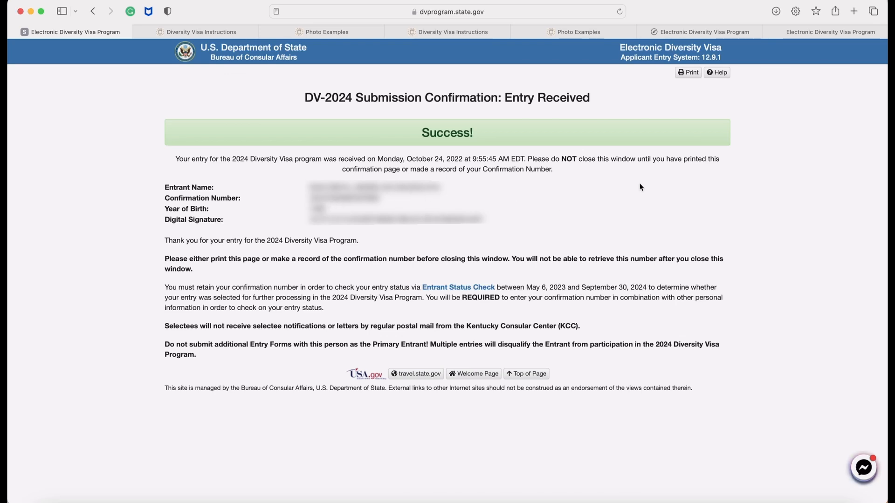
Step: Save the submission confirmation page to the Desktop as a Web Archive, adding 2024 to the end of the suggested file name
right_click(771, 146)
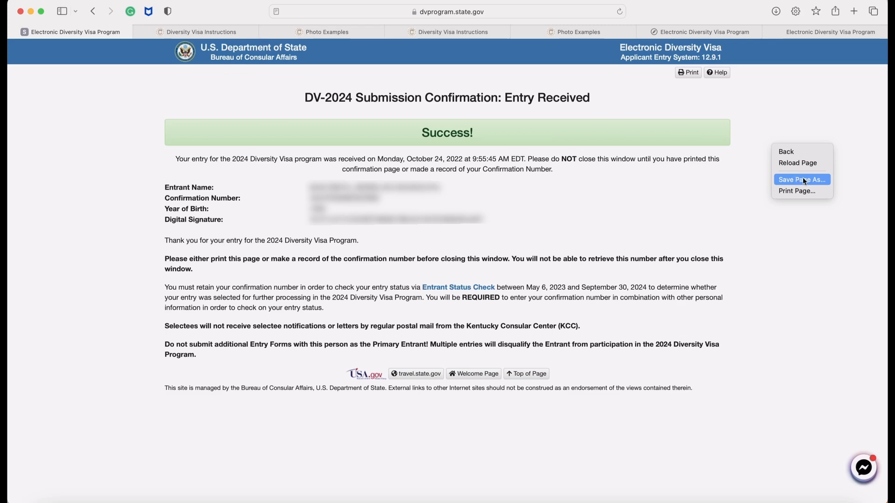
click(804, 180)
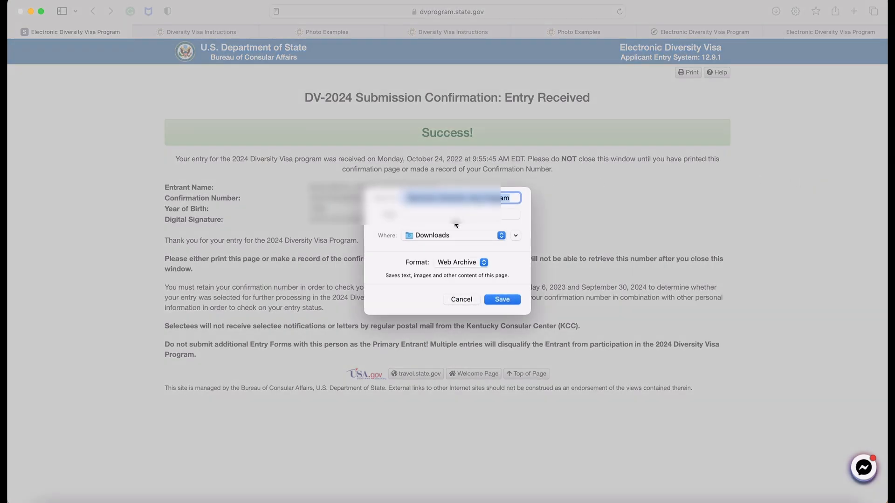
click(453, 236)
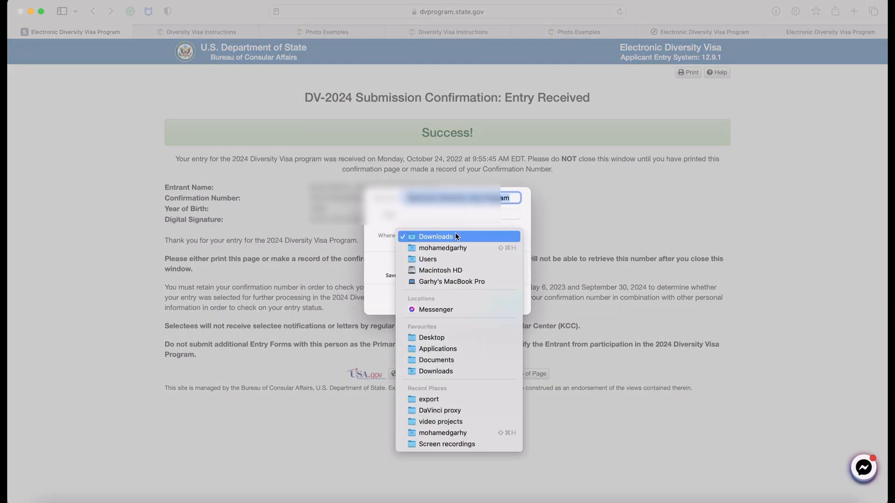
click(430, 337)
click(508, 199)
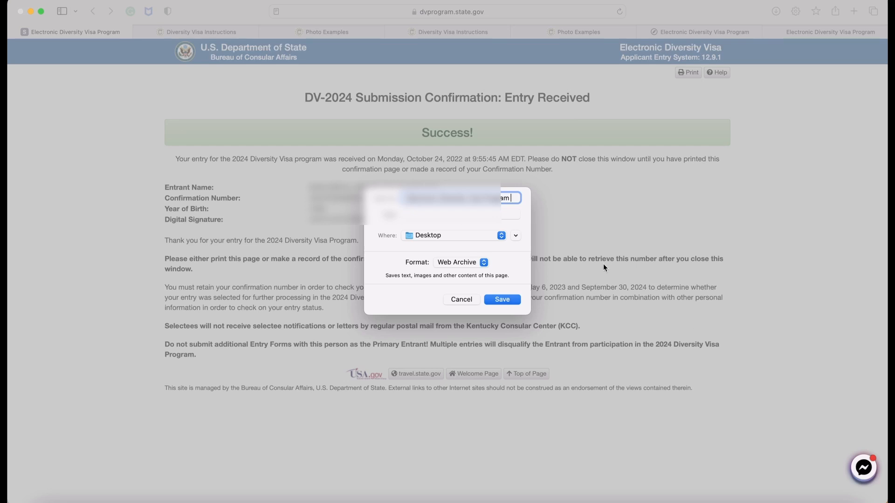
text(2024)
click(462, 264)
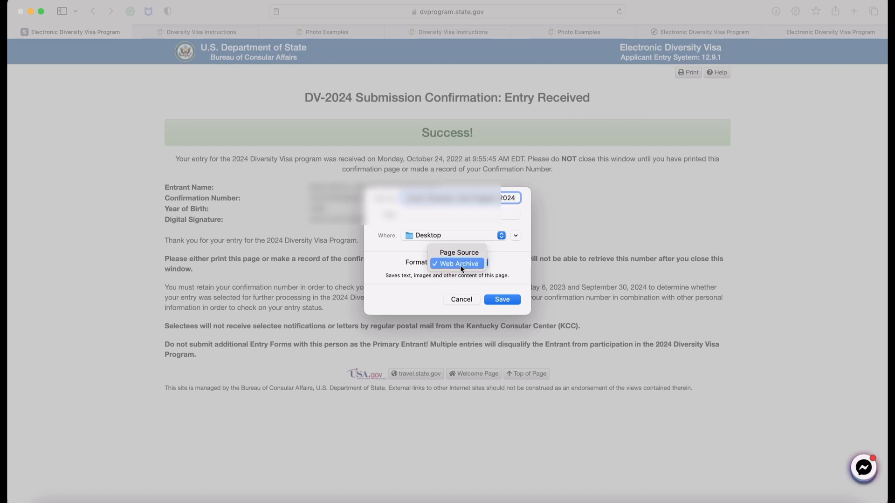
click(512, 283)
click(503, 300)
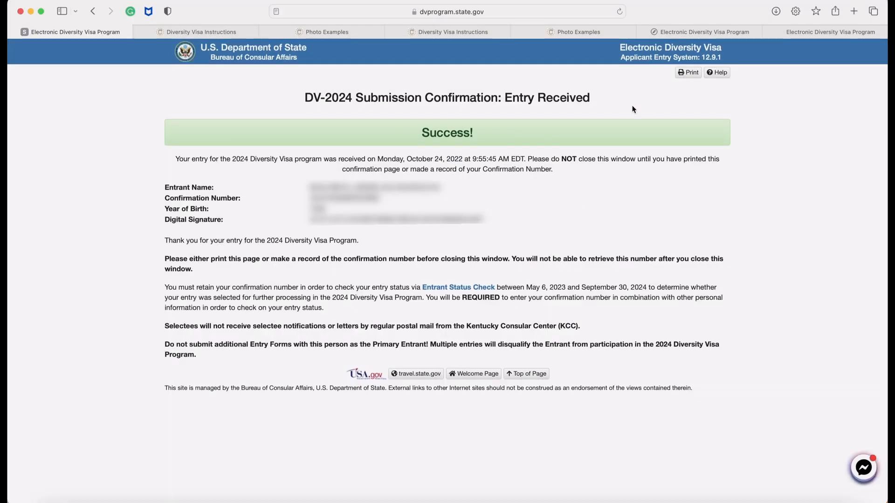